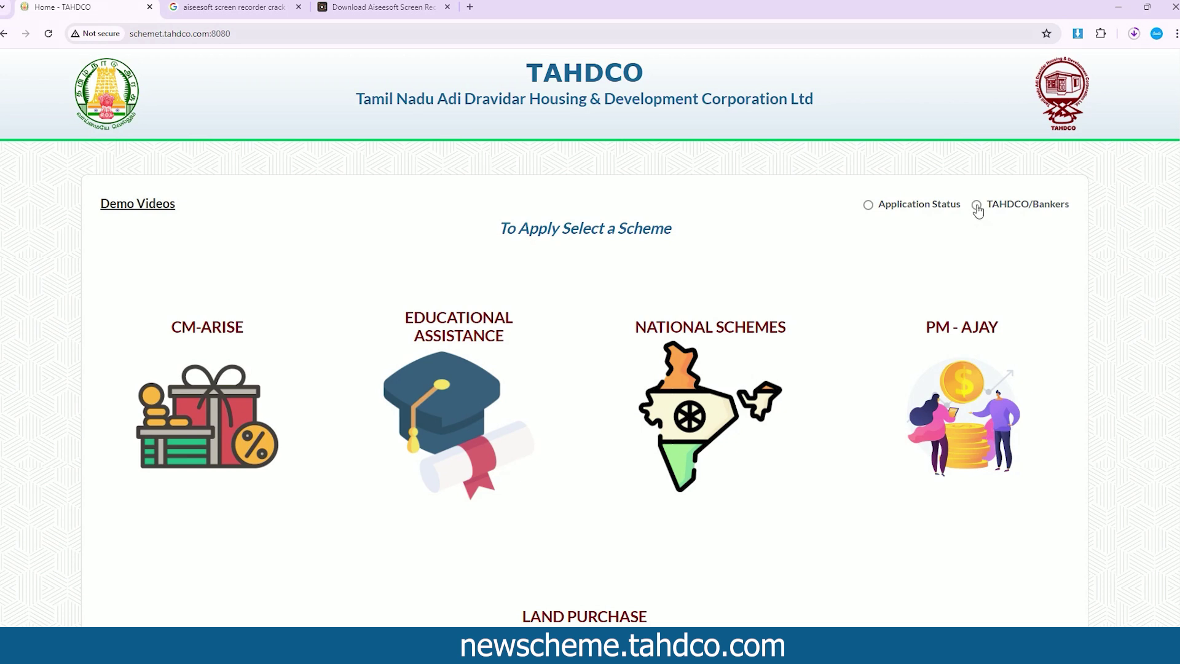
Choose the TAHDCO/Bankers access option on the home page and go to the business user login
click(977, 206)
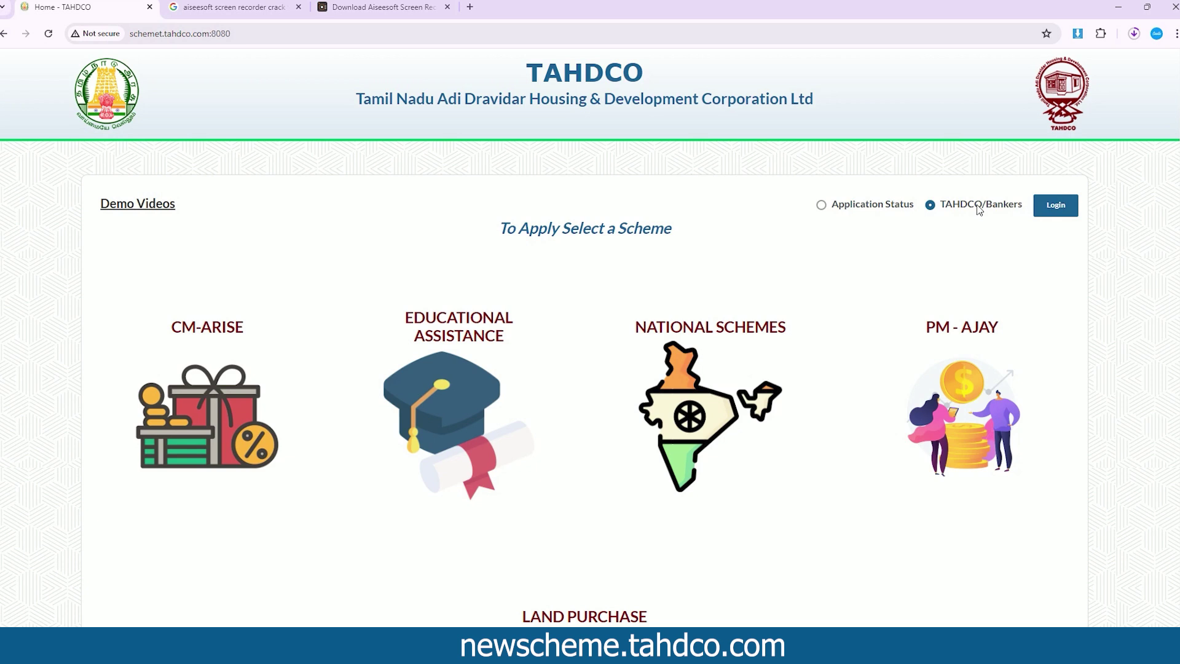
click(1056, 205)
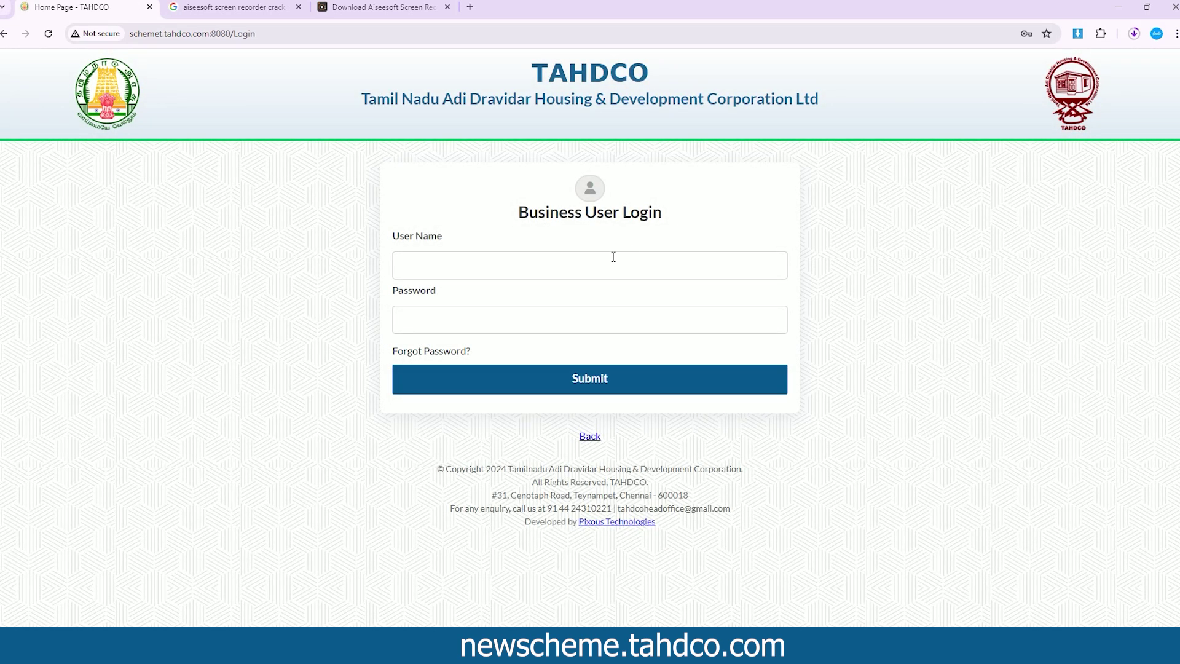
Sign in as the district manager using the saved browser login credentials
click(612, 256)
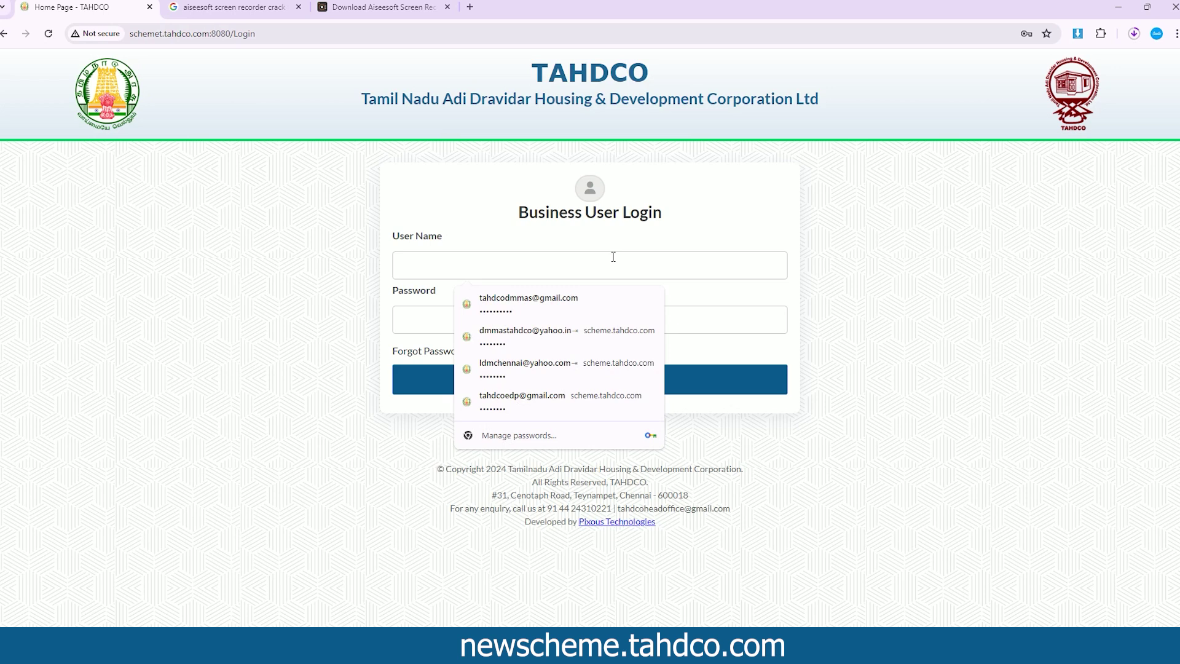
click(586, 314)
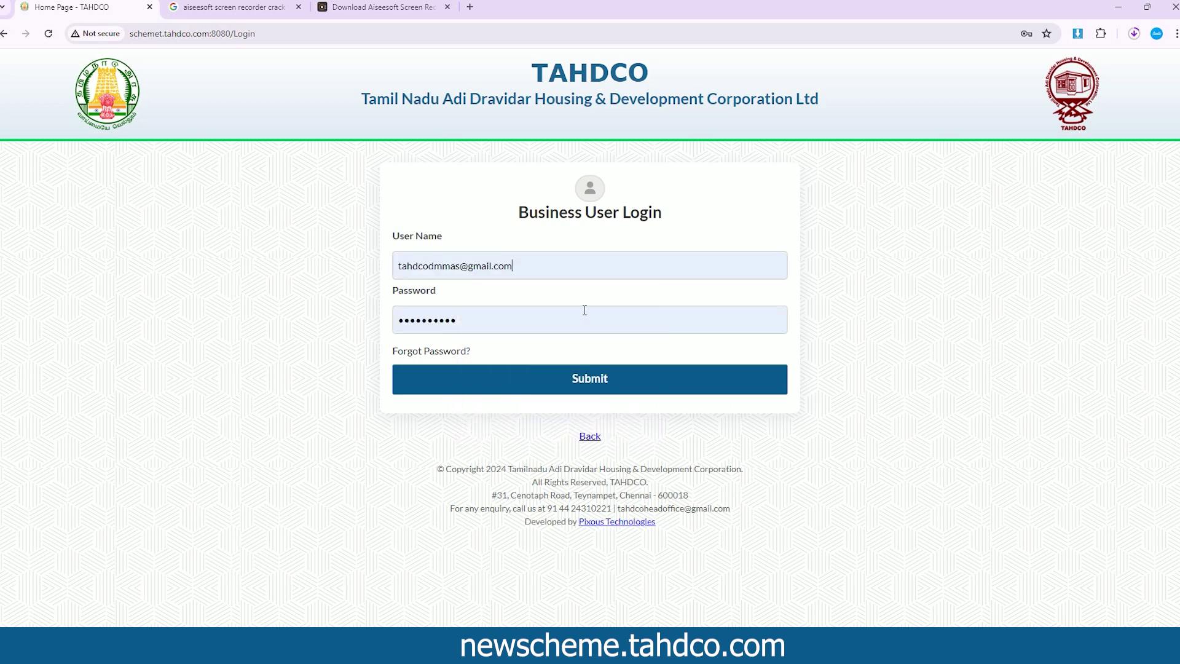
click(622, 388)
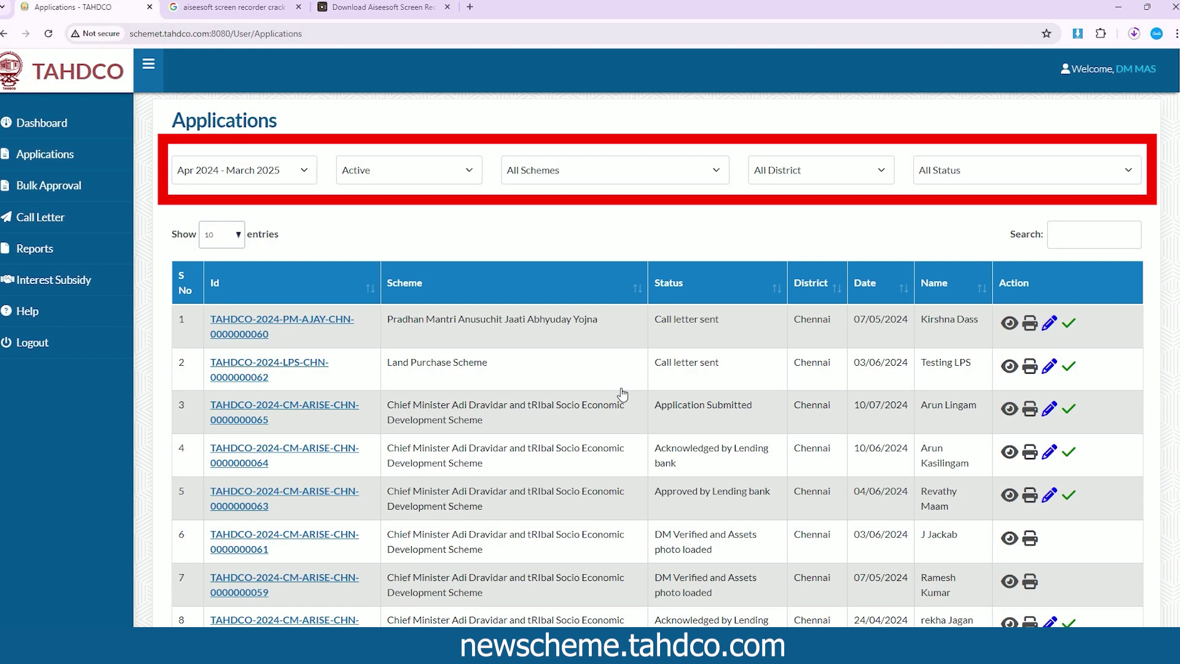
Filter Applications to Apr 2024 - March 2025, Active, the Chief Minister Adi Dravidar scheme and Chennai
click(233, 171)
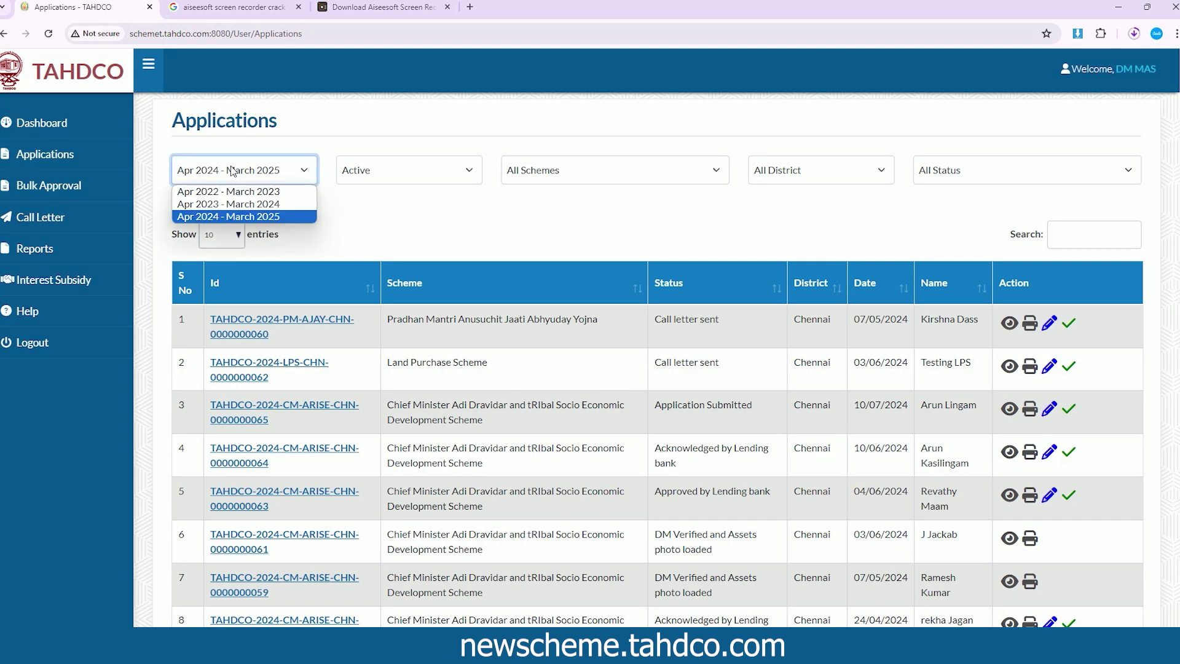
click(233, 171)
click(399, 171)
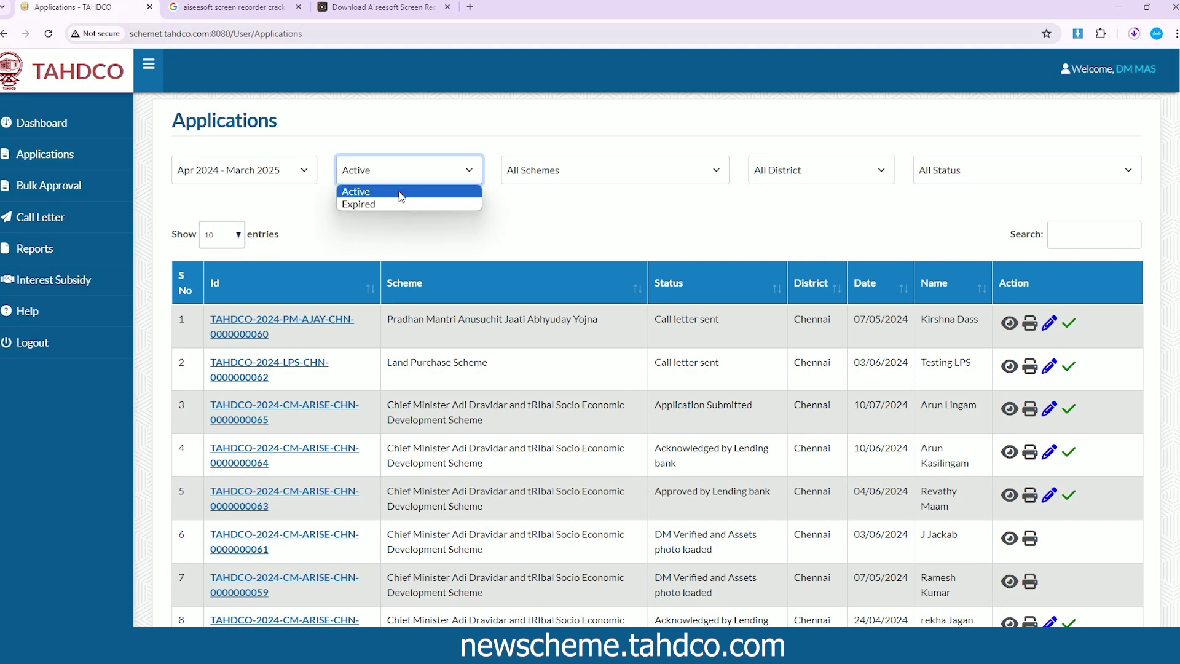
click(400, 196)
click(555, 180)
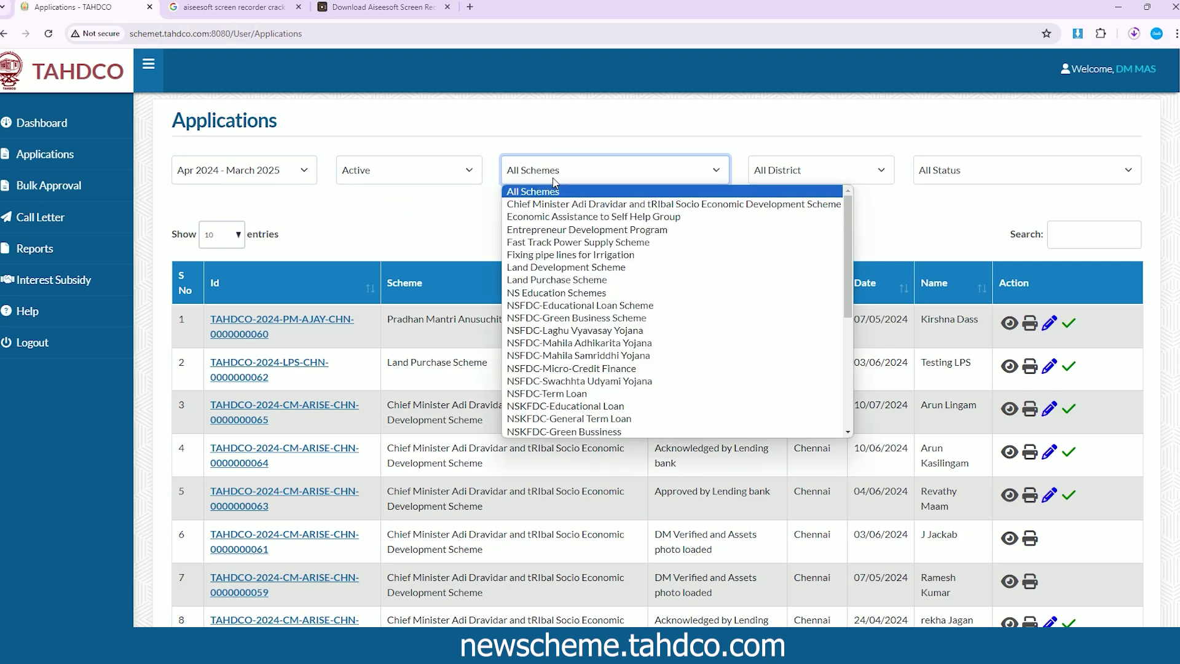
click(576, 205)
click(811, 171)
click(813, 199)
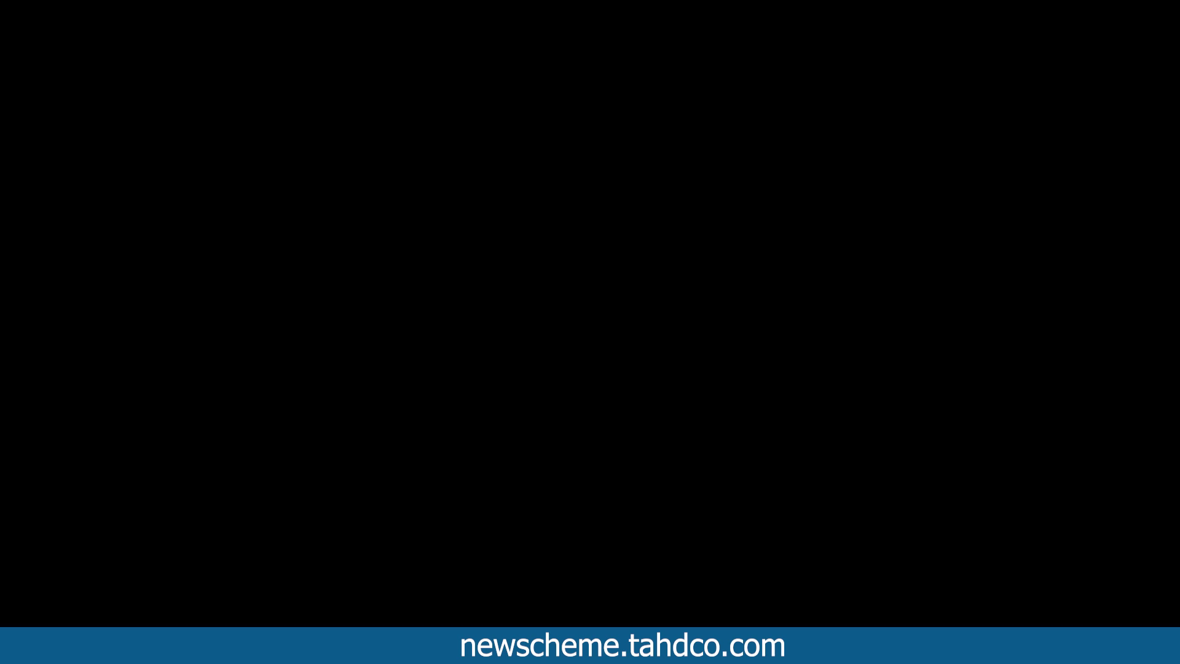
View the listed application's full details
click(1028, 345)
scroll(559, 456, down, 20)
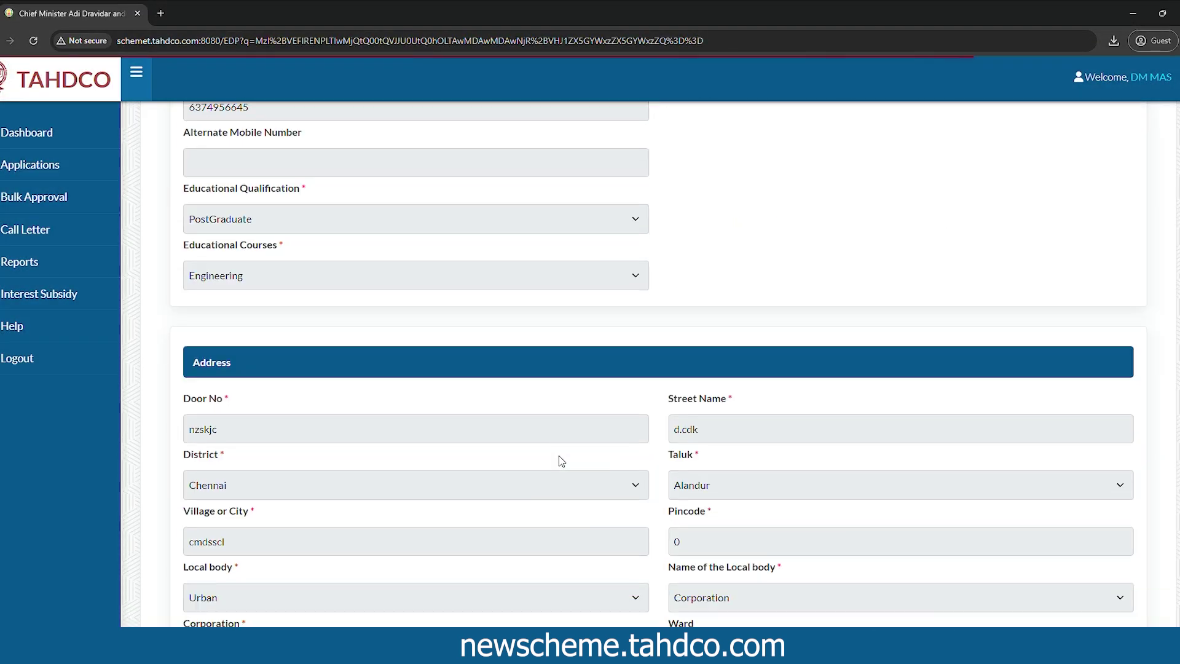
scroll(560, 460, down, 3)
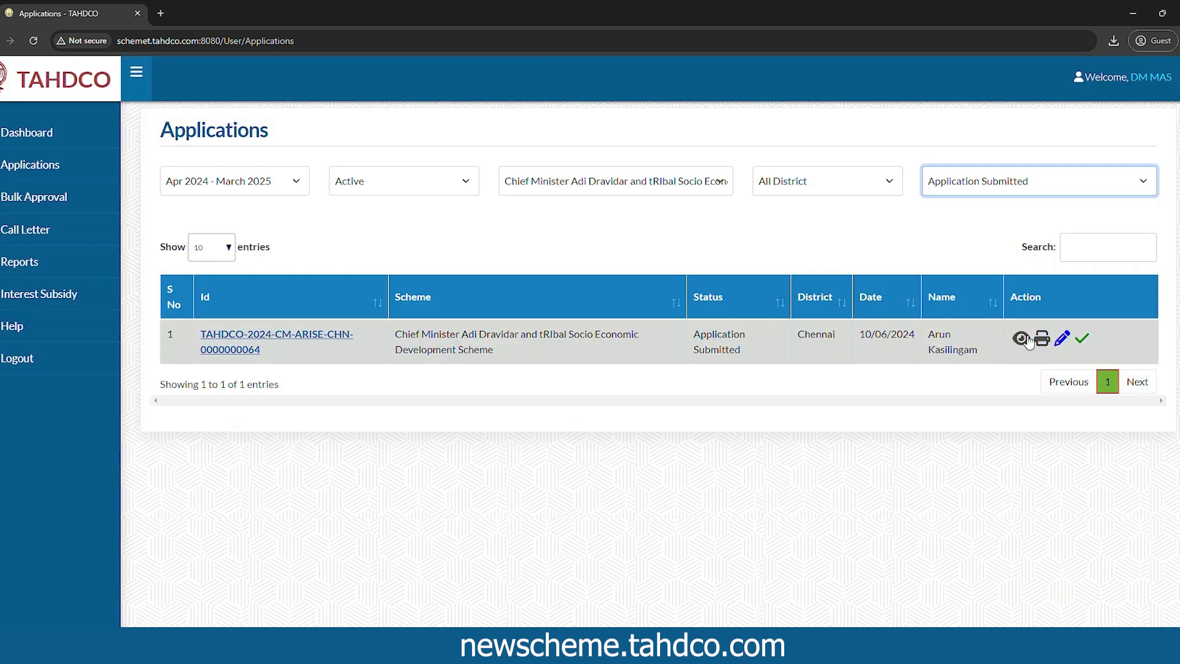
click(1081, 339)
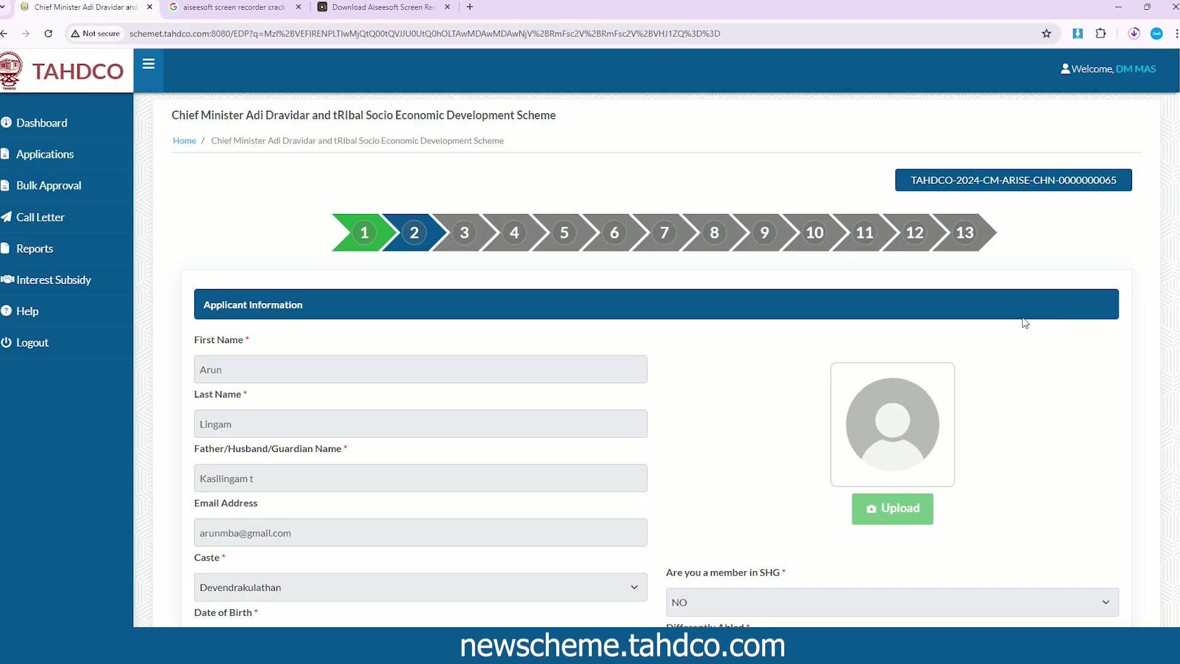
scroll(806, 359, down, 12)
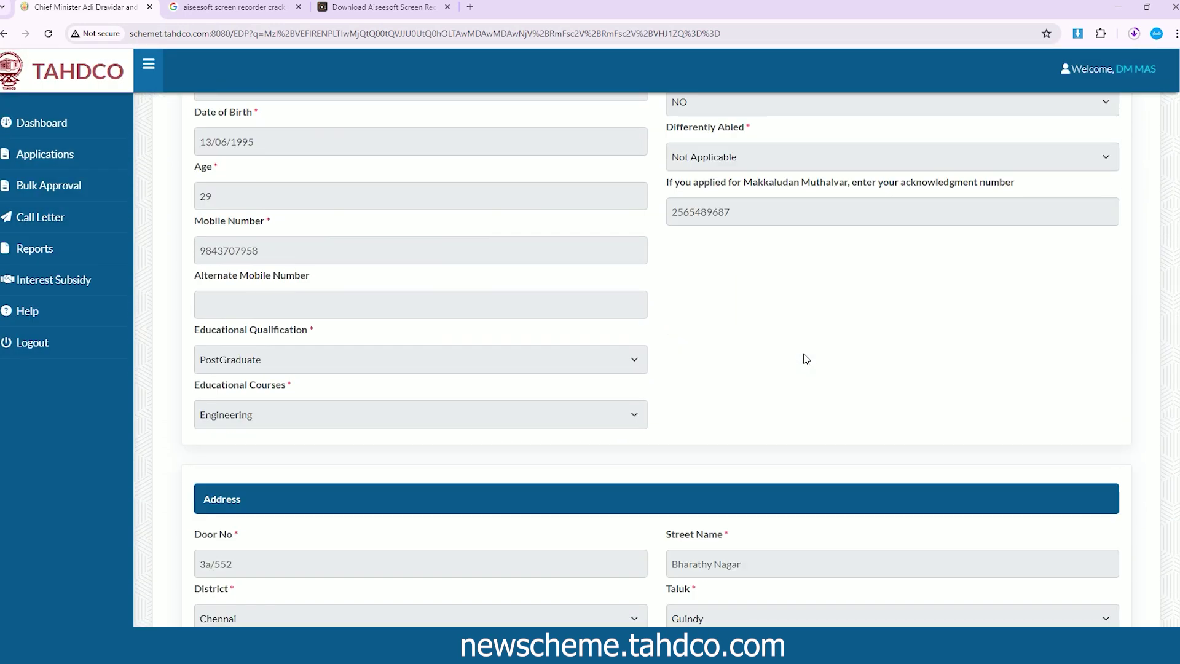
scroll(805, 359, down, 15)
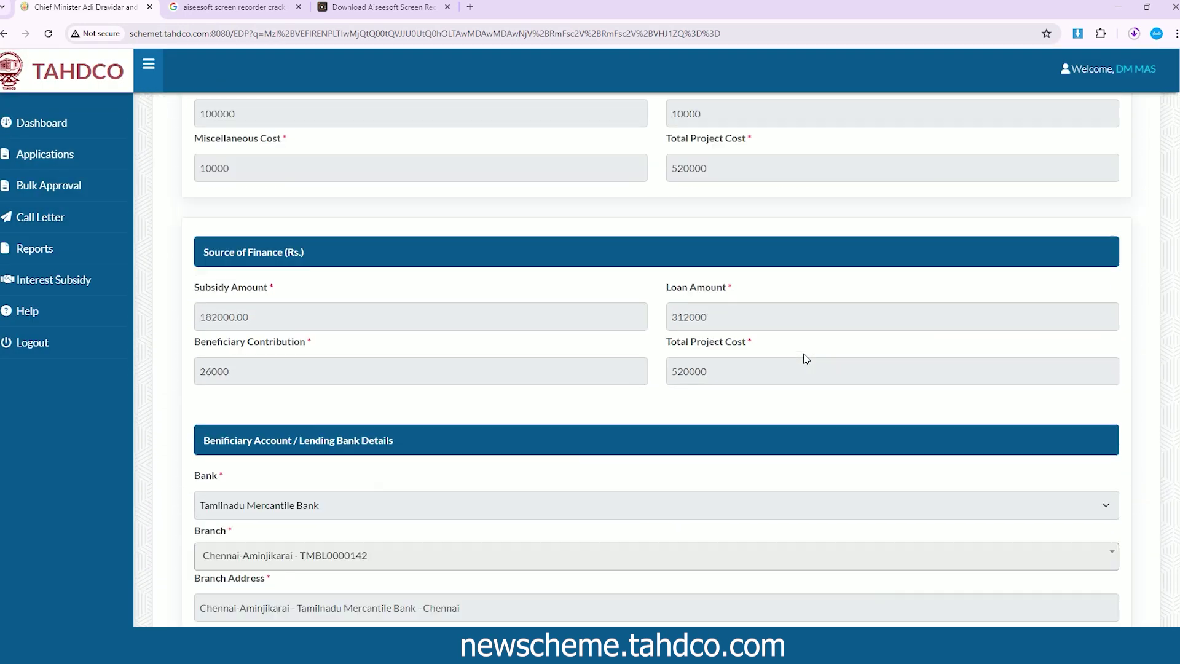
scroll(806, 359, down, 15)
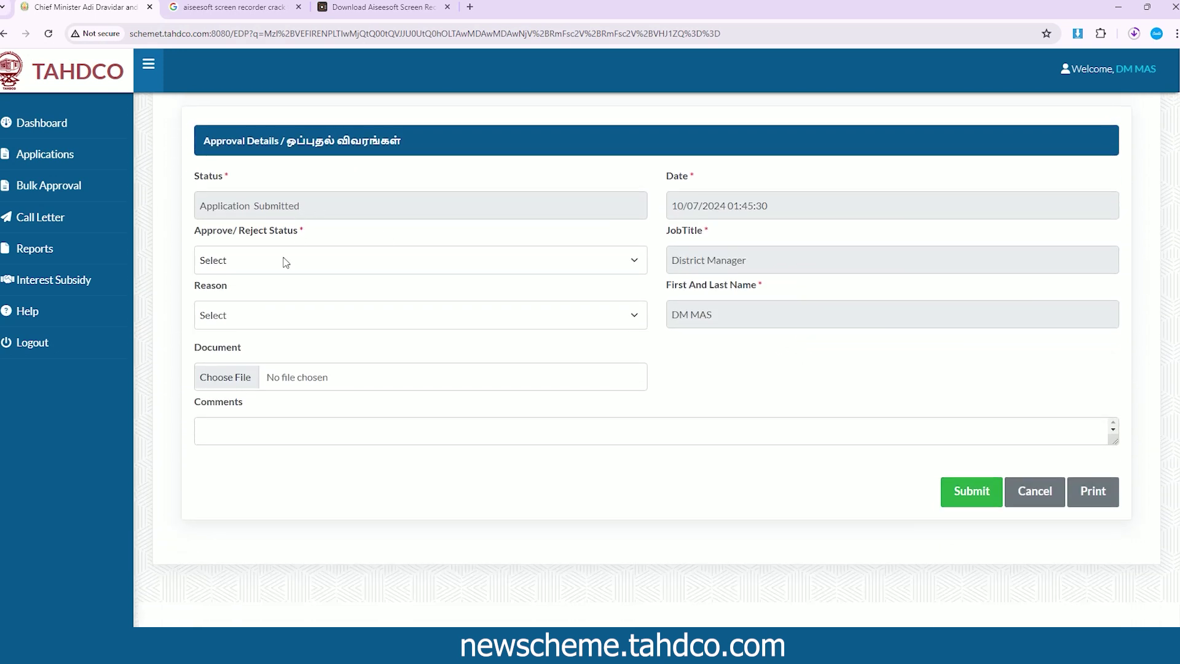
click(287, 261)
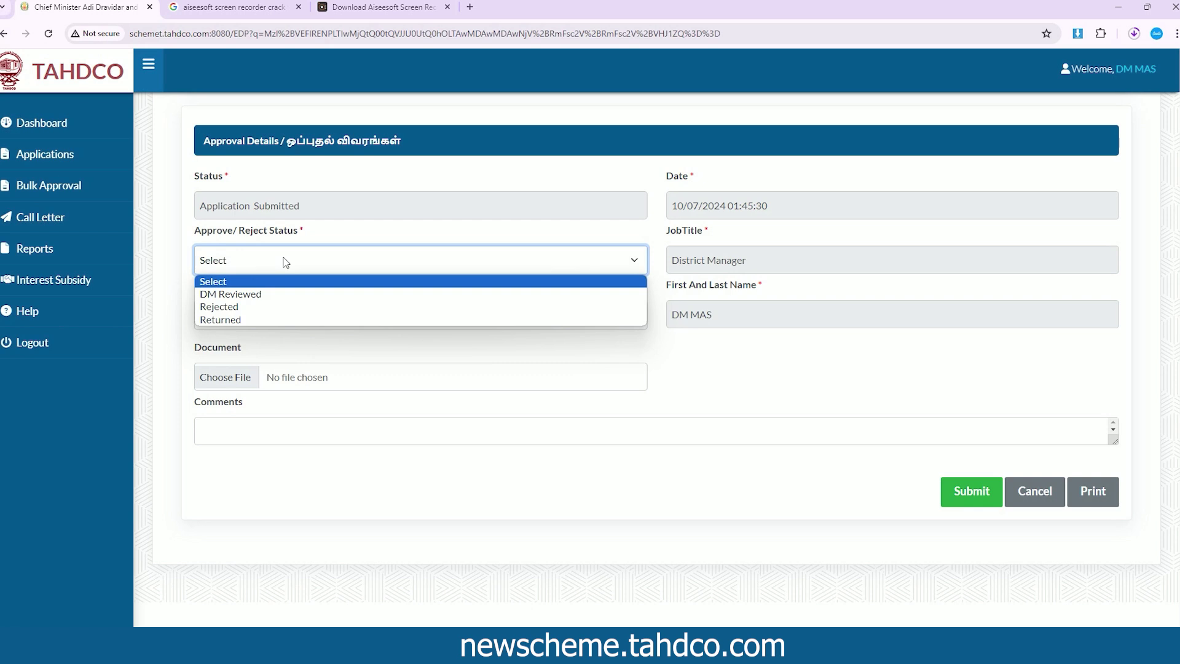
Try the Rejected status with Inaccurate Details as the rejection reason
click(276, 295)
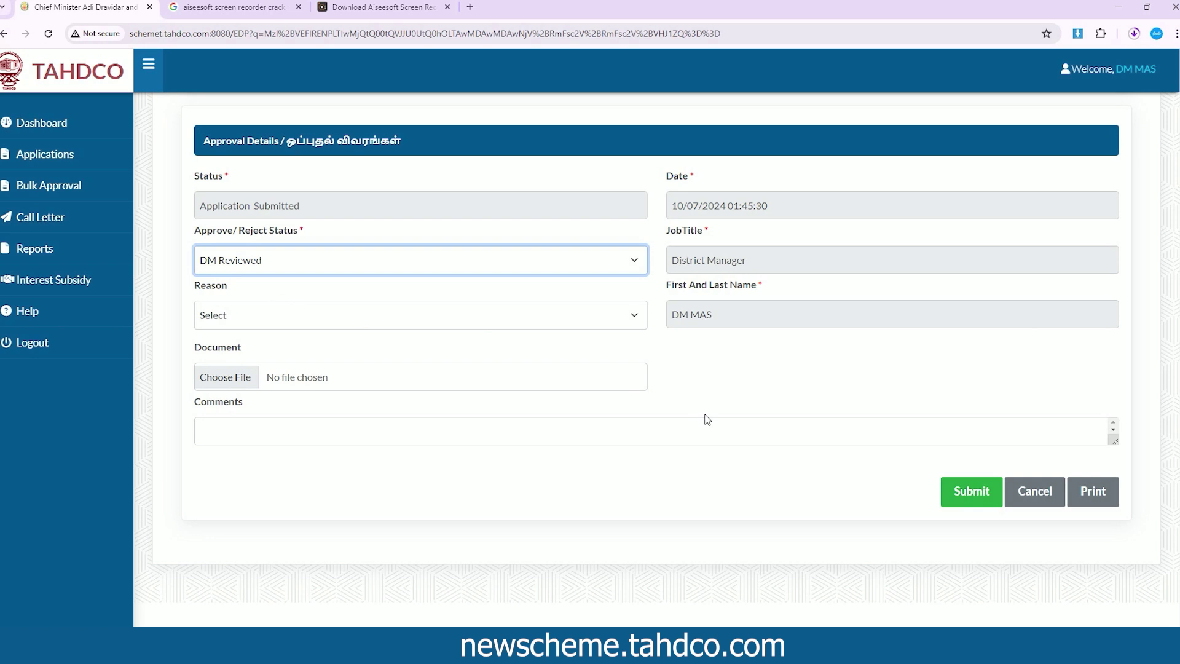
click(286, 261)
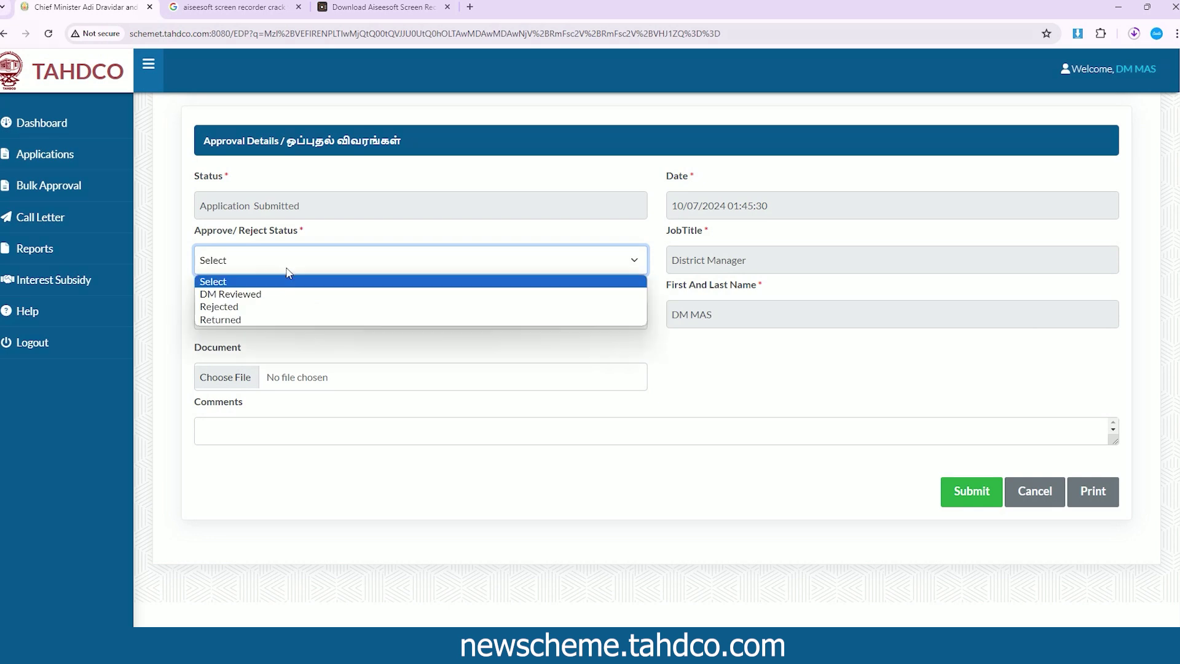
click(279, 307)
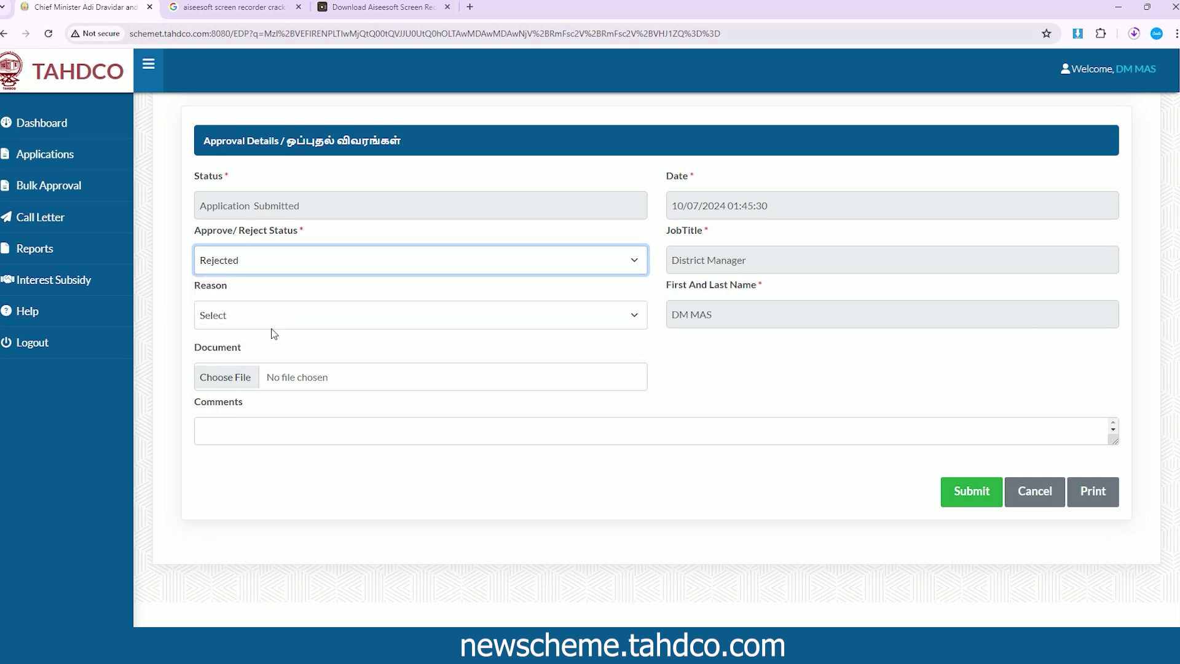
click(275, 320)
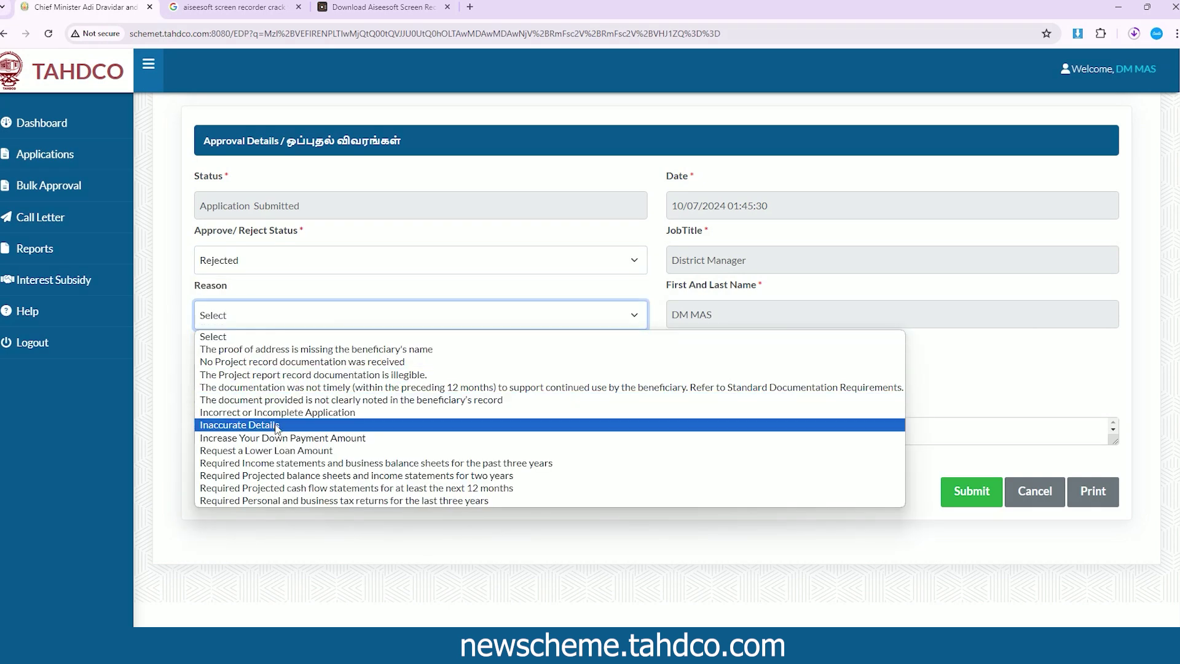
click(340, 426)
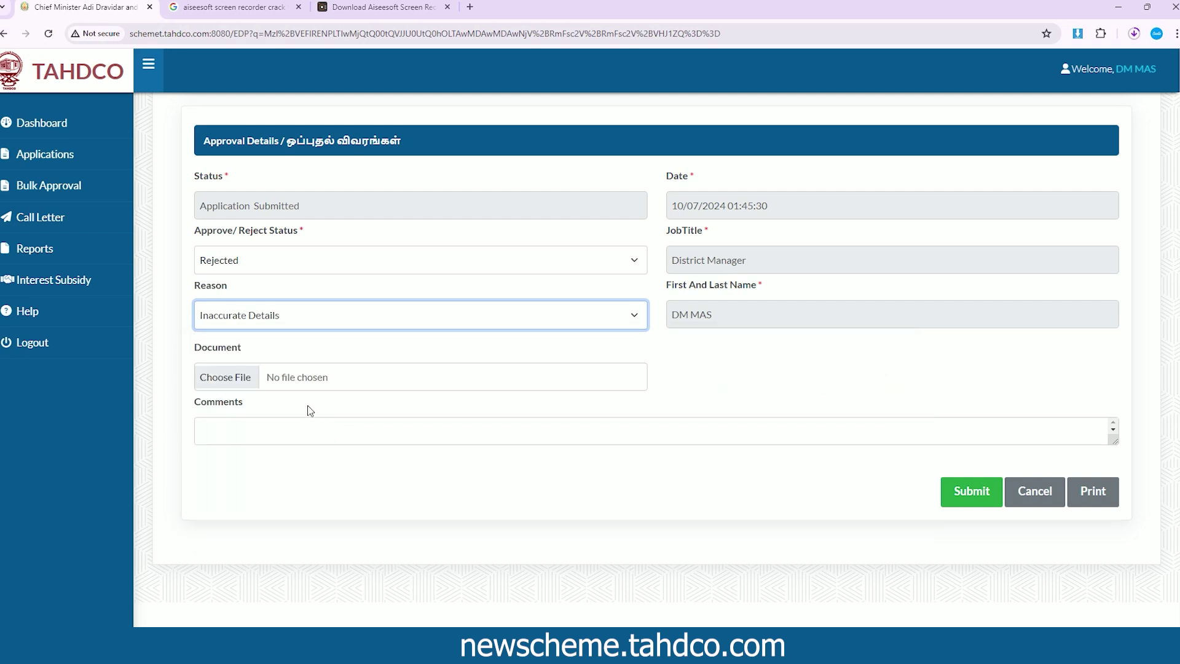
click(329, 424)
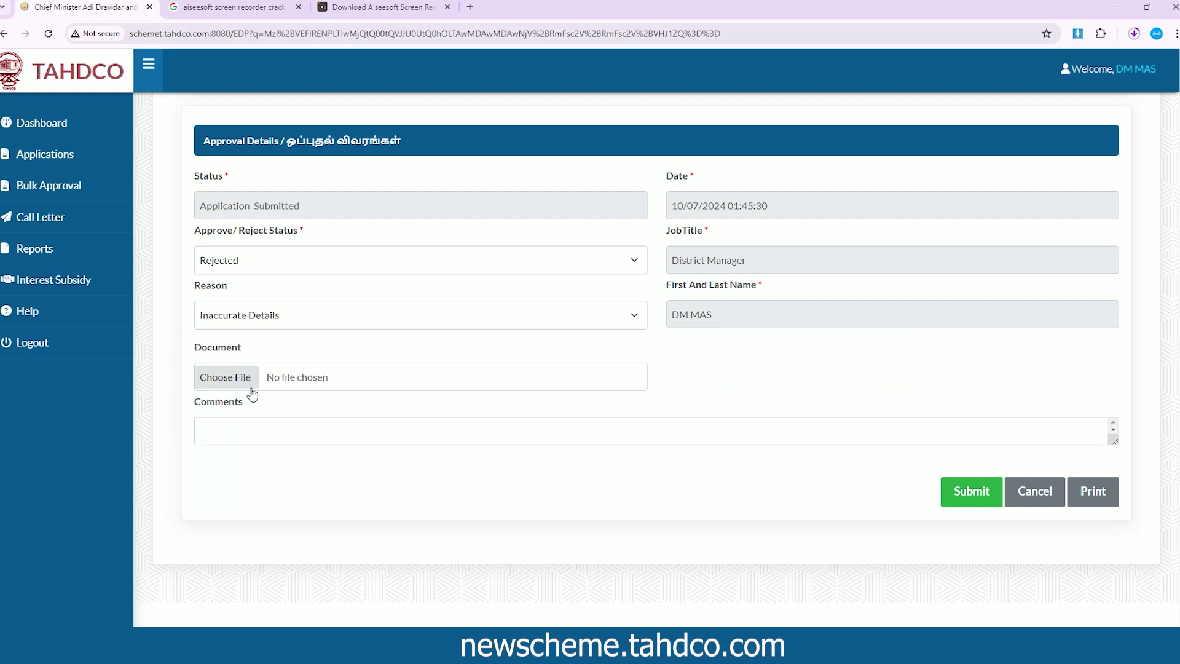
Switch Approve/Reject Status back to DM Reviewed and submit the decision
click(448, 260)
click(448, 295)
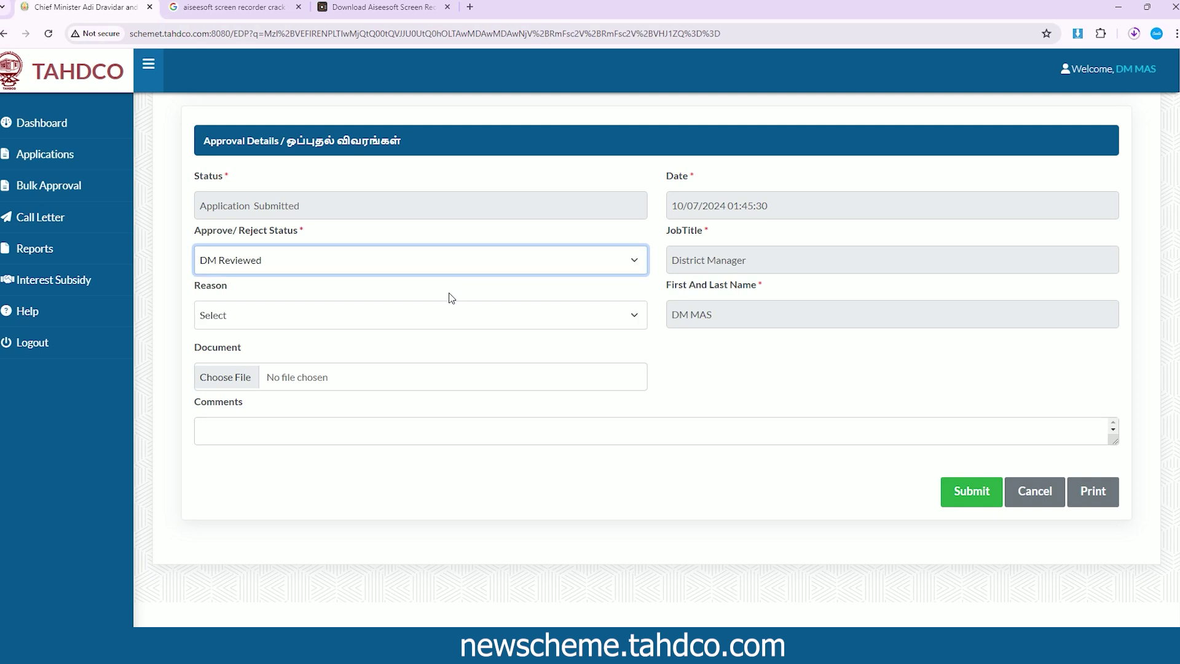
click(977, 489)
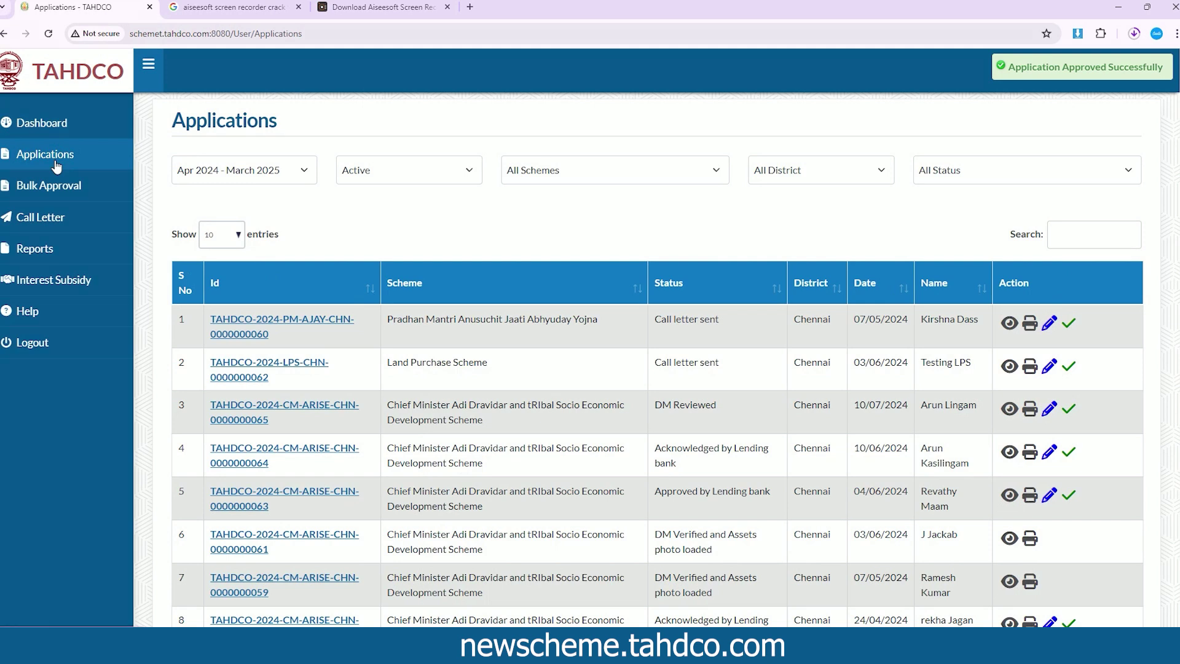
Filter Applications to the Chief Minister Adi Dravidar scheme, Chennai and DM Reviewed status
click(55, 162)
click(246, 169)
click(361, 184)
click(367, 178)
click(533, 178)
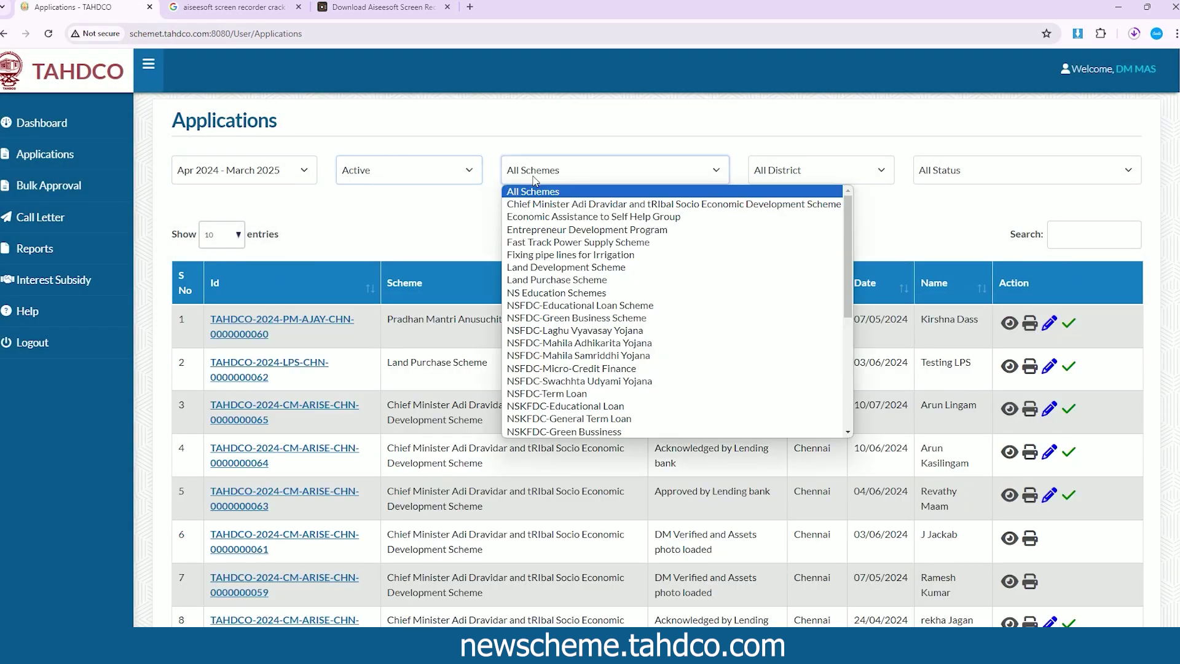
click(540, 206)
click(820, 171)
click(811, 204)
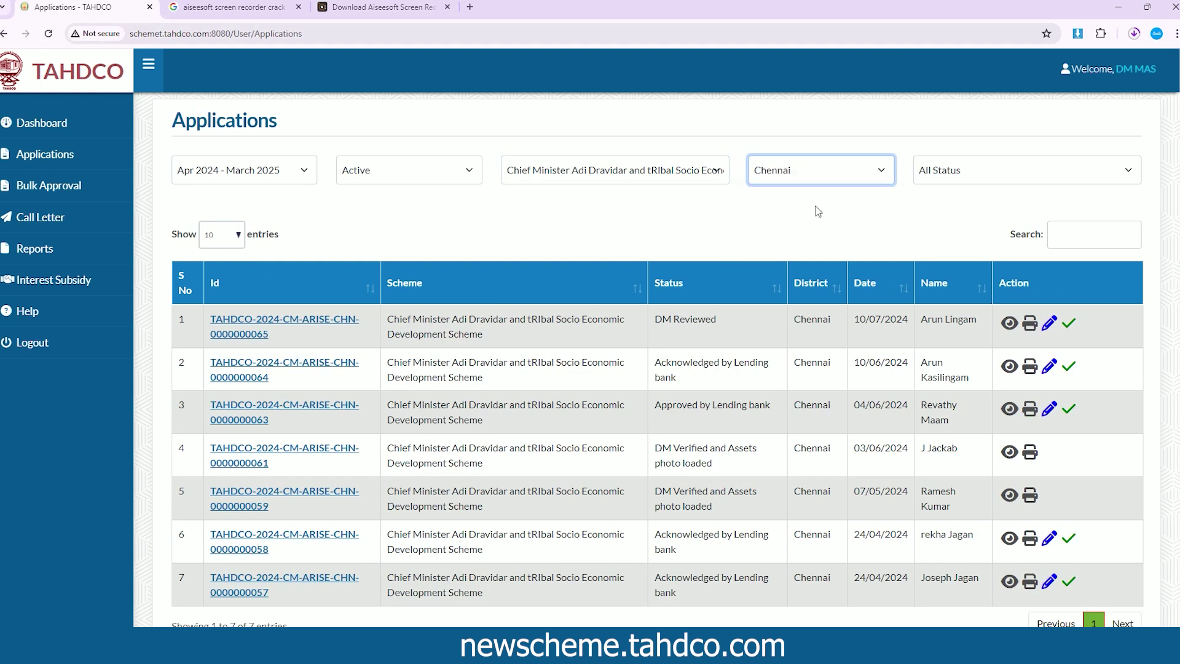
click(971, 178)
click(977, 230)
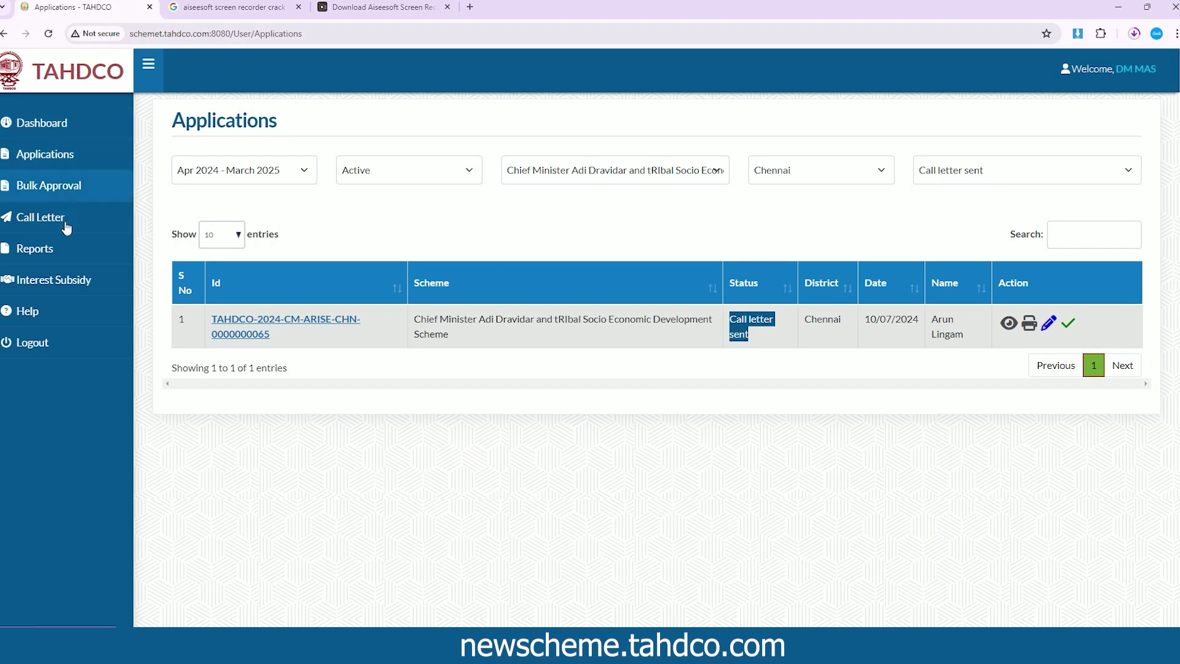
click(78, 221)
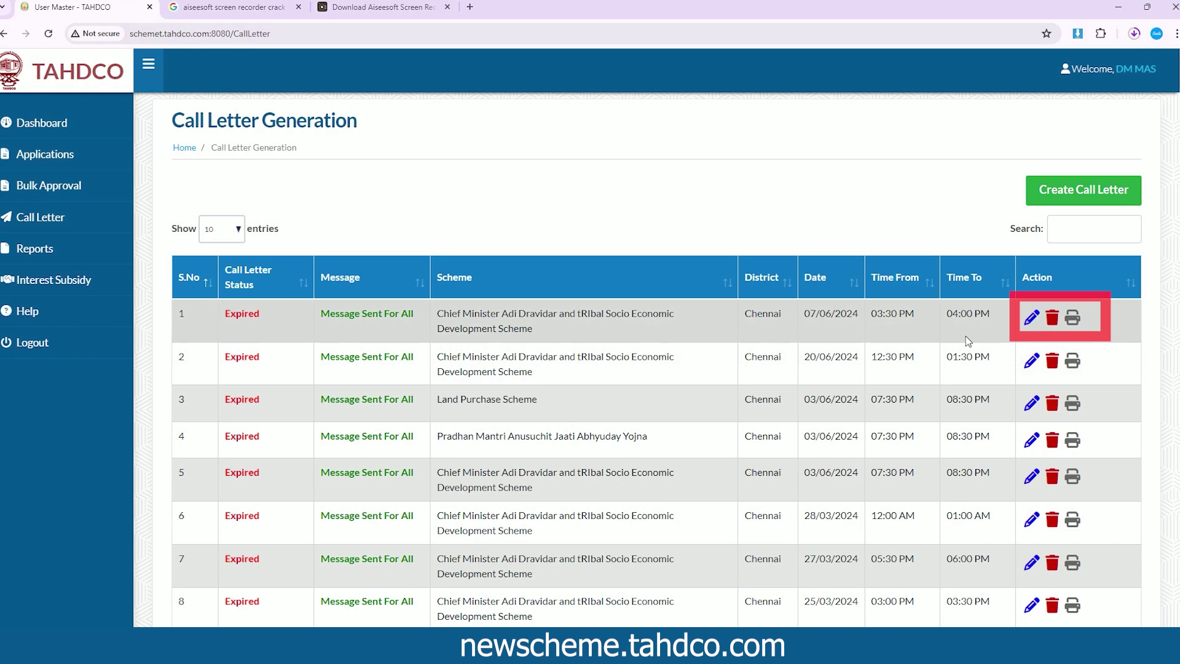
Edit the first call letter, set its meeting date to 24/07/2024, and save it
click(1032, 317)
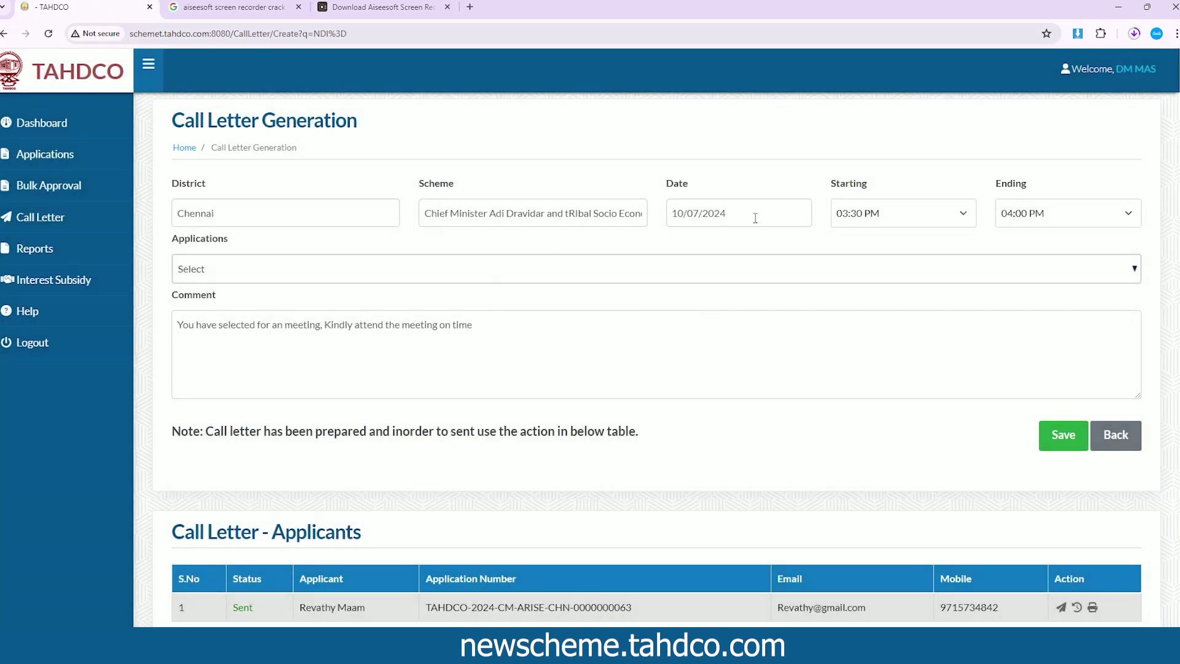
click(755, 214)
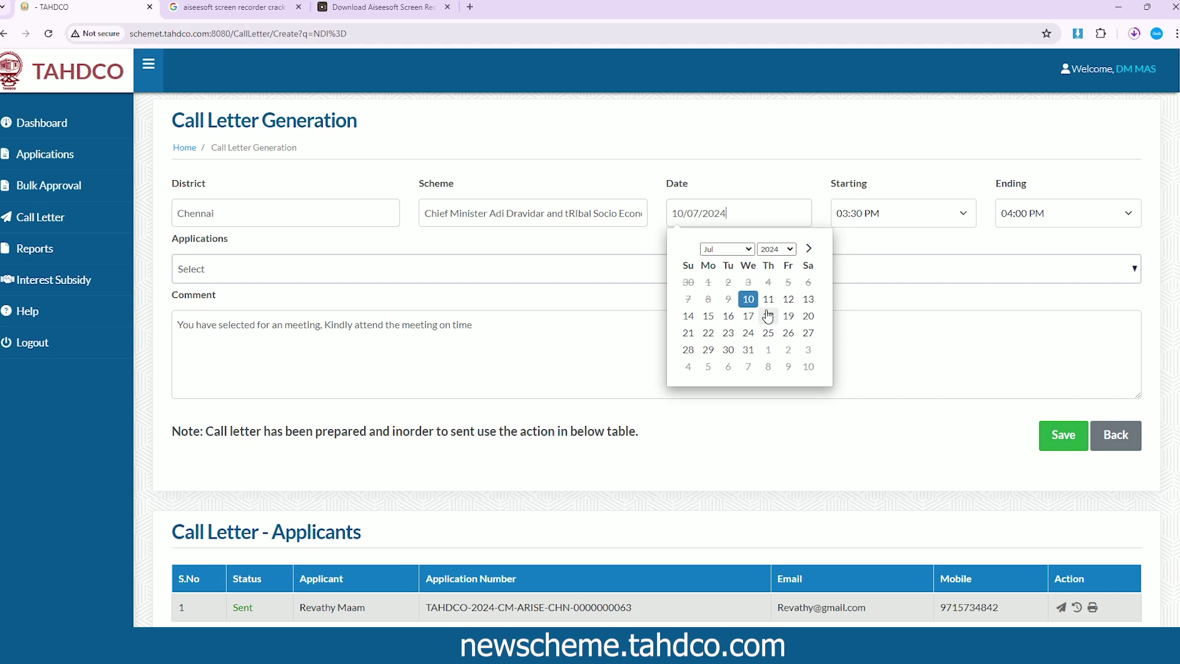
click(747, 332)
click(1063, 449)
scroll(1063, 486, down, 2)
click(1062, 514)
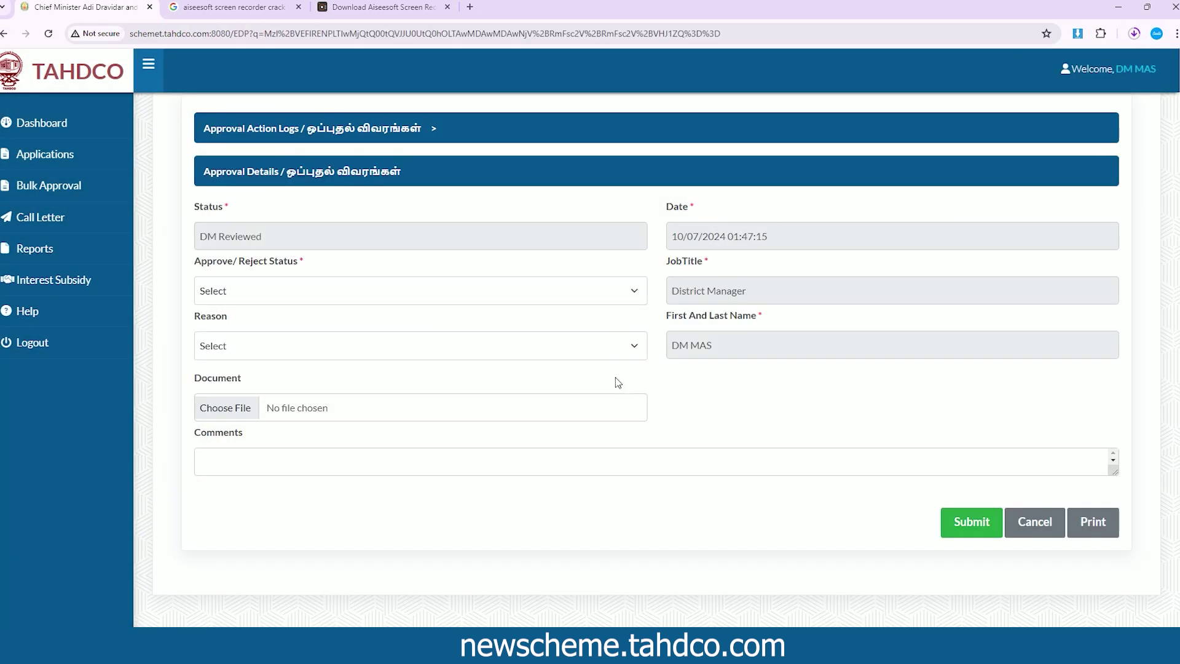
click(374, 140)
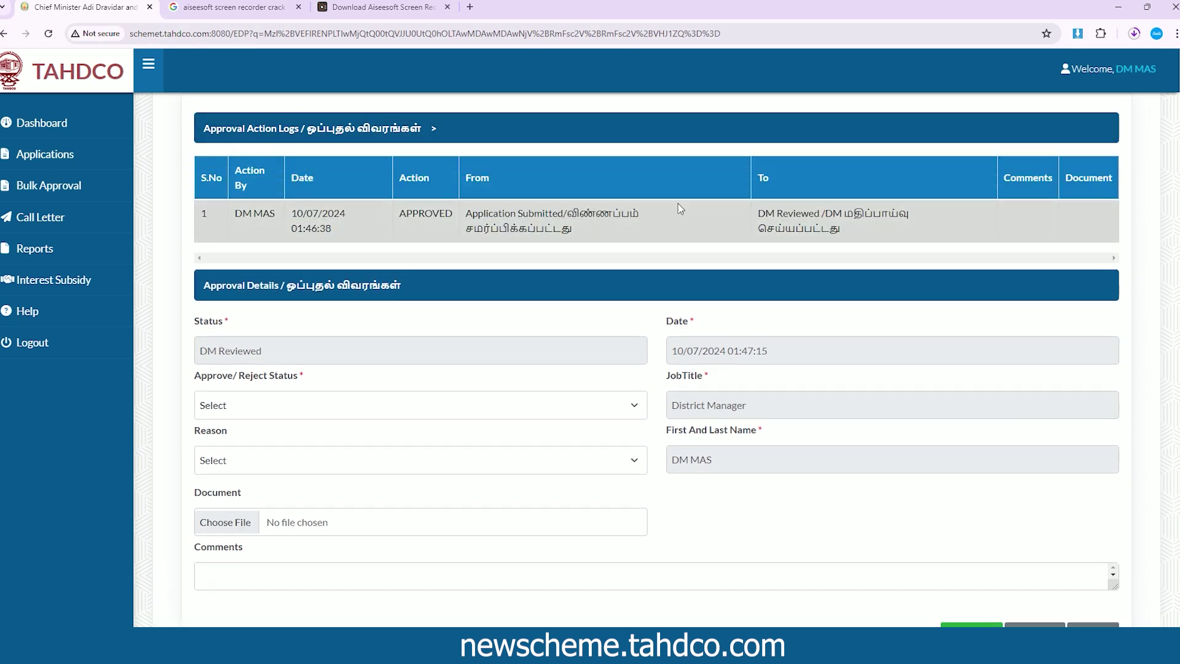
scroll(629, 202, down, 2)
click(559, 280)
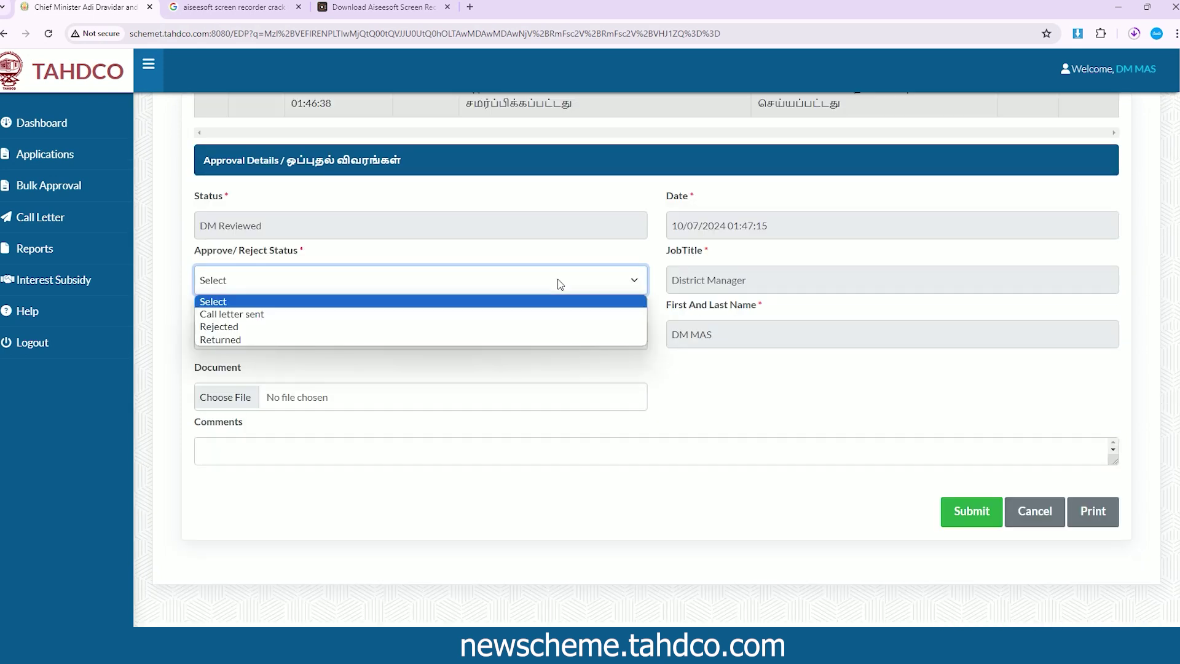
click(542, 315)
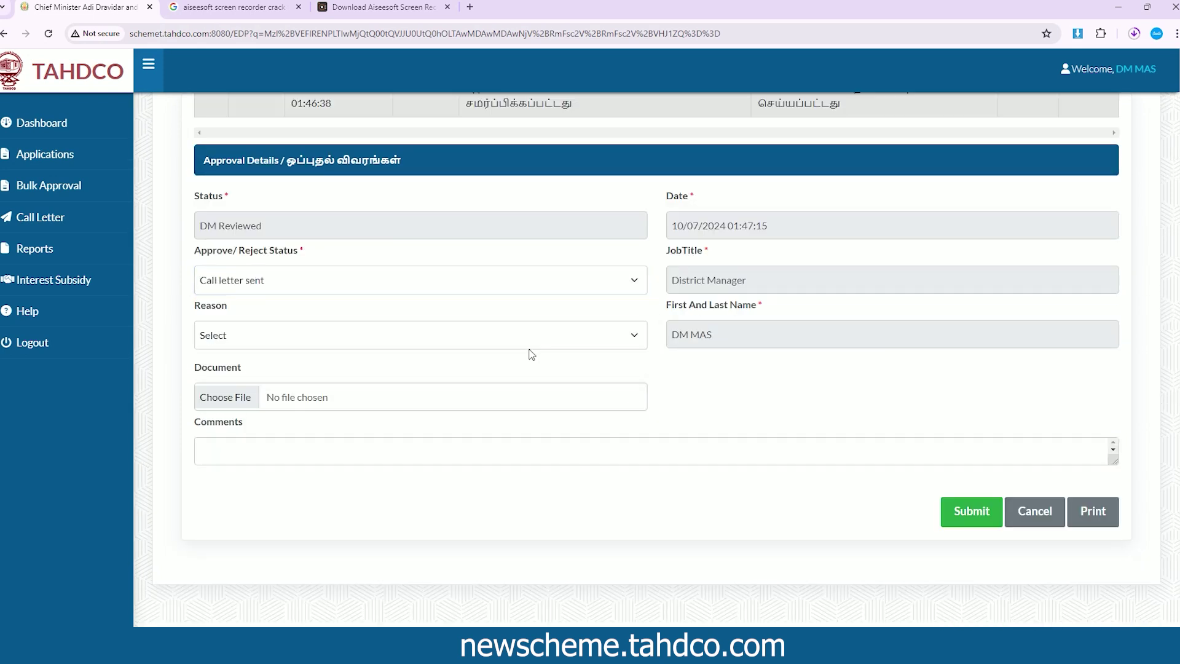
click(532, 344)
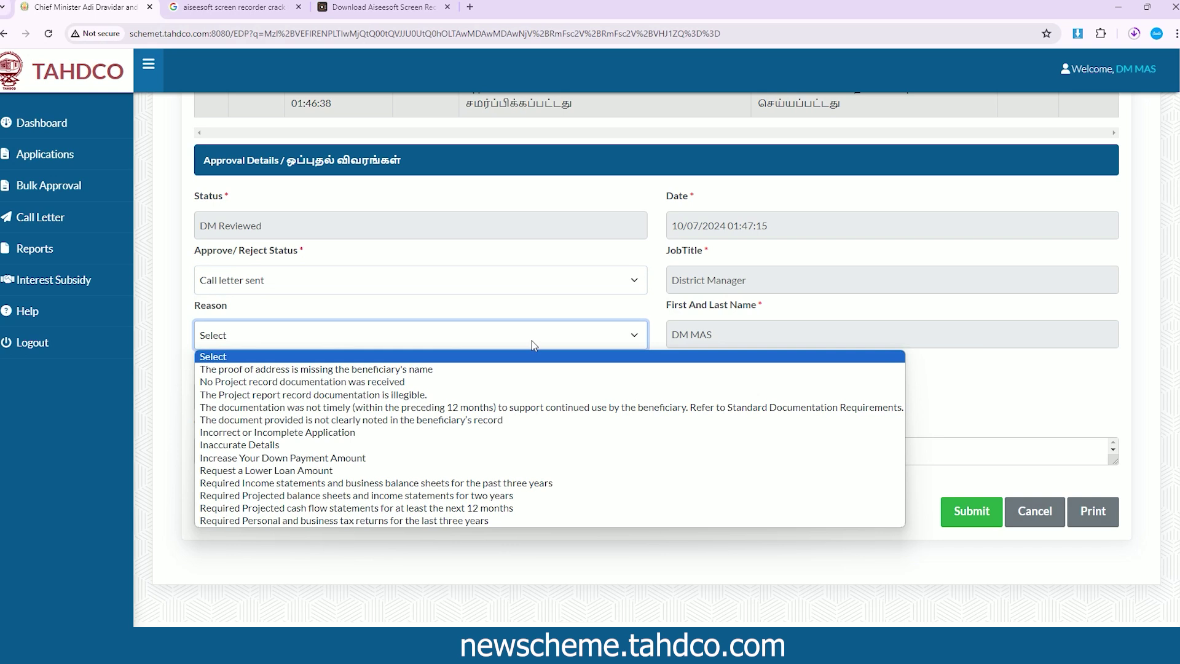
click(532, 344)
click(700, 371)
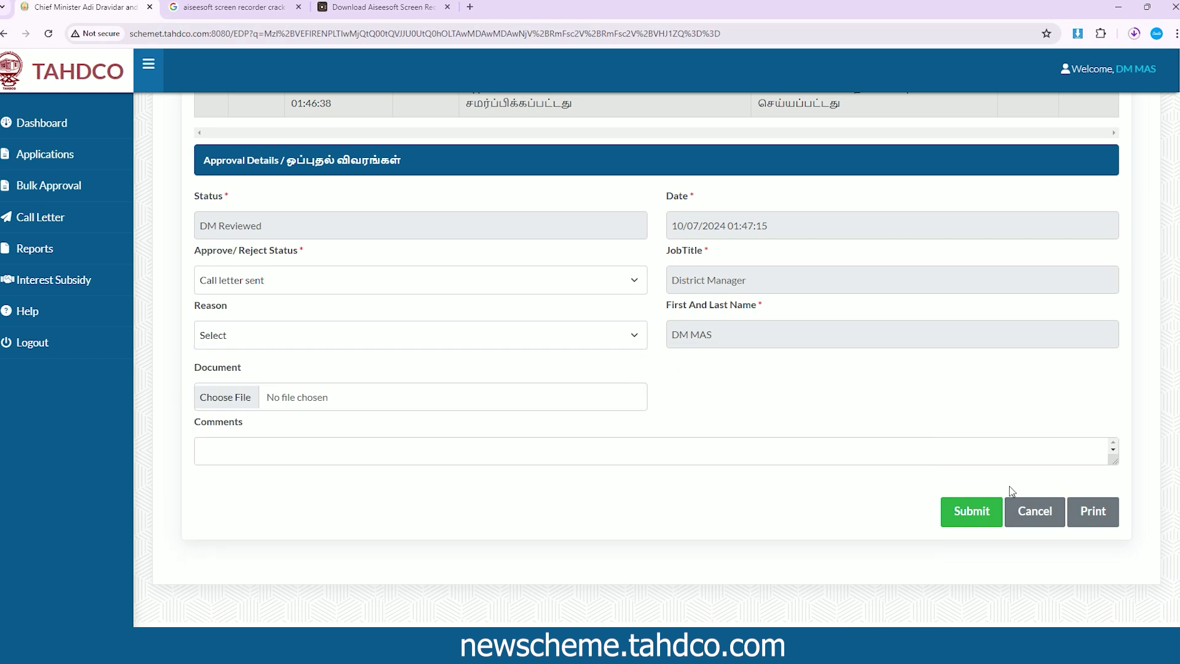
click(981, 509)
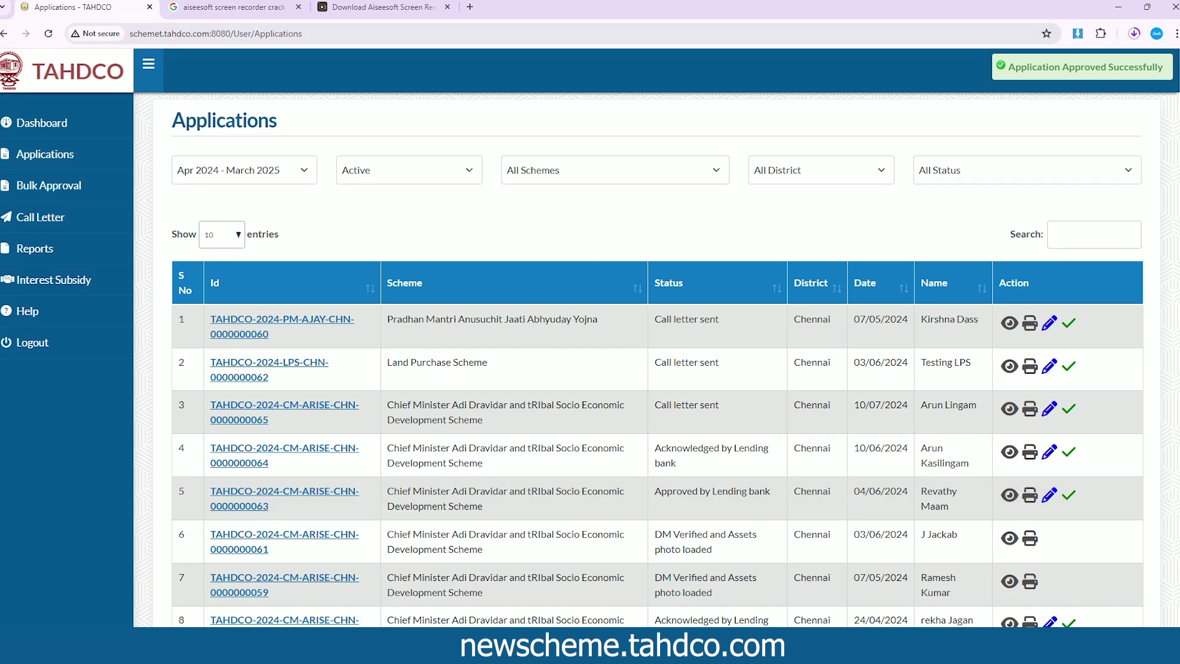
Filter Applications to the Chief Minister scheme, Chennai district and Call letter sent status
click(34, 153)
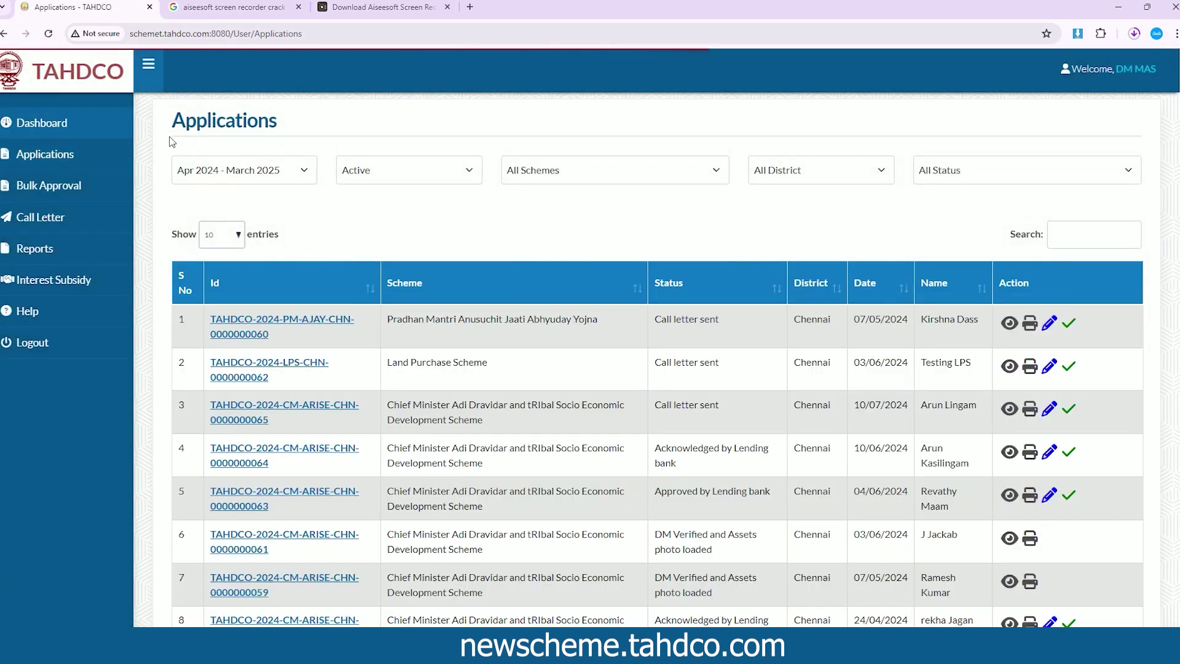
click(271, 171)
click(269, 234)
click(395, 170)
click(368, 190)
click(614, 171)
click(627, 207)
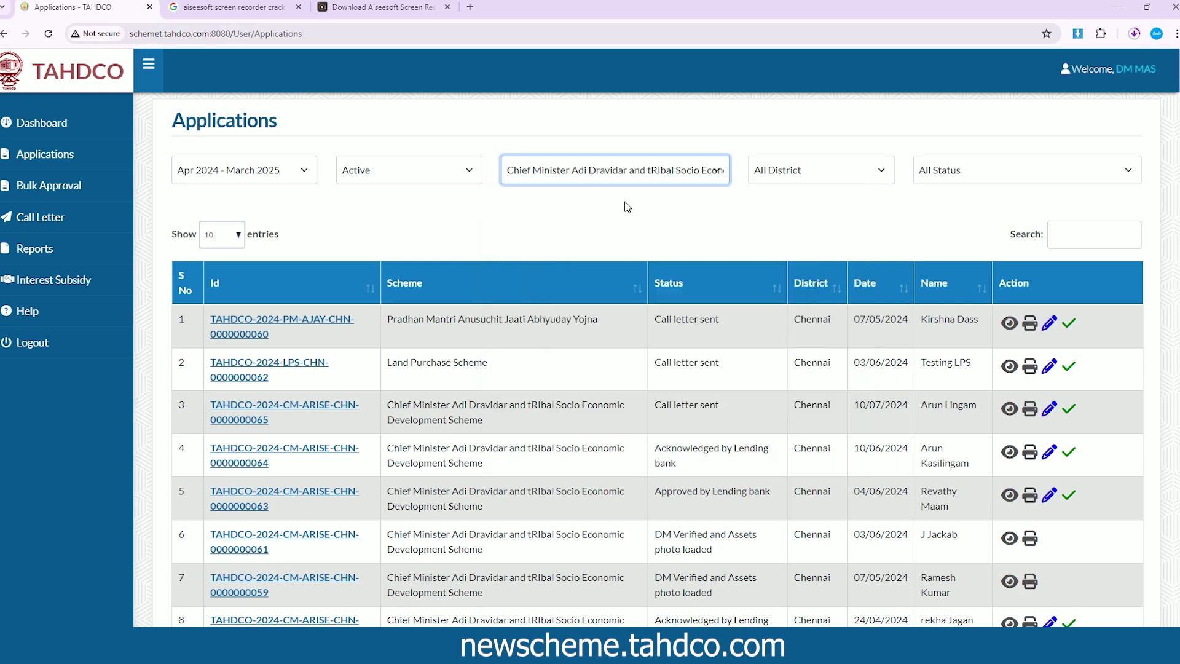
click(792, 172)
click(792, 201)
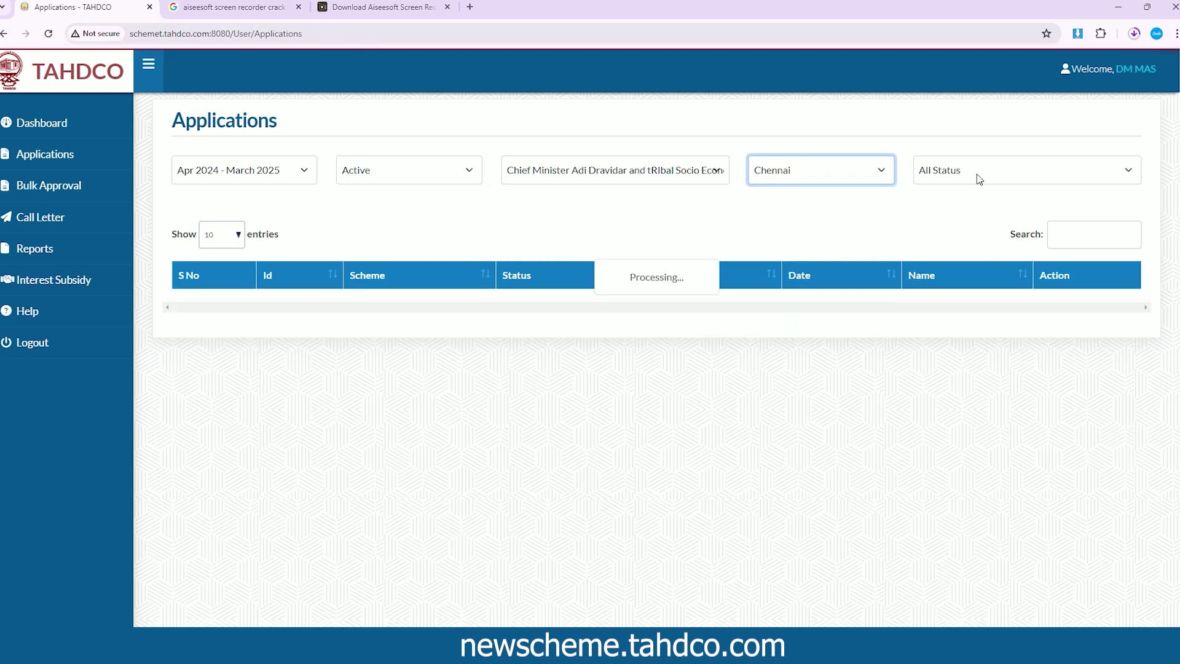
click(979, 179)
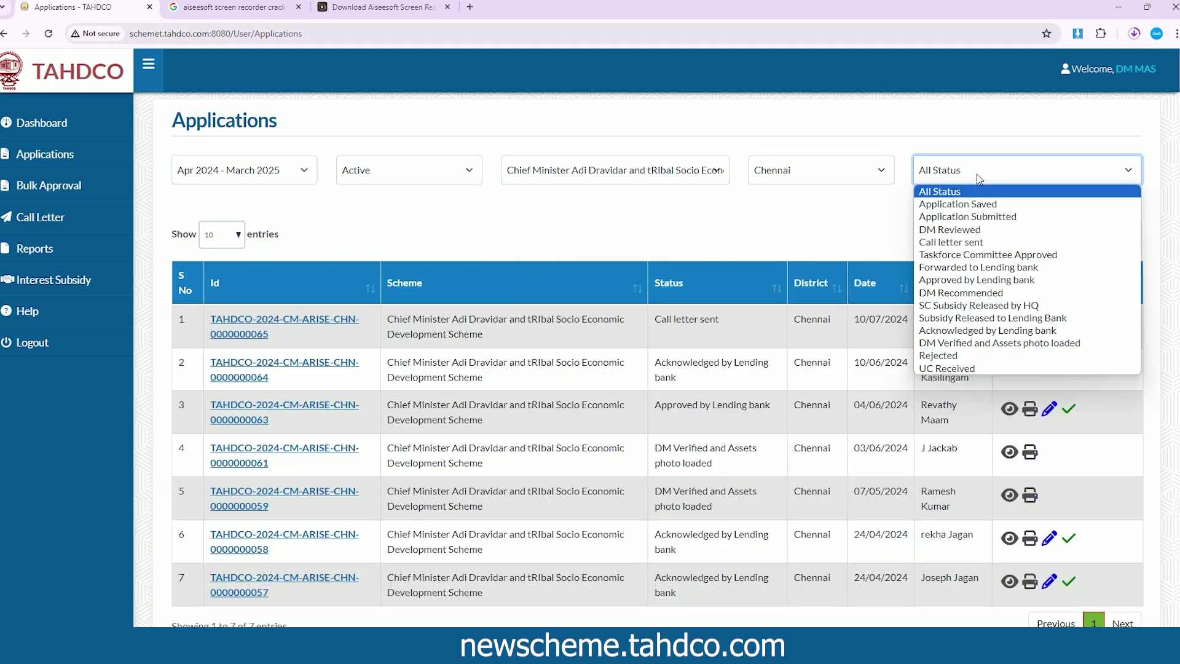
click(977, 243)
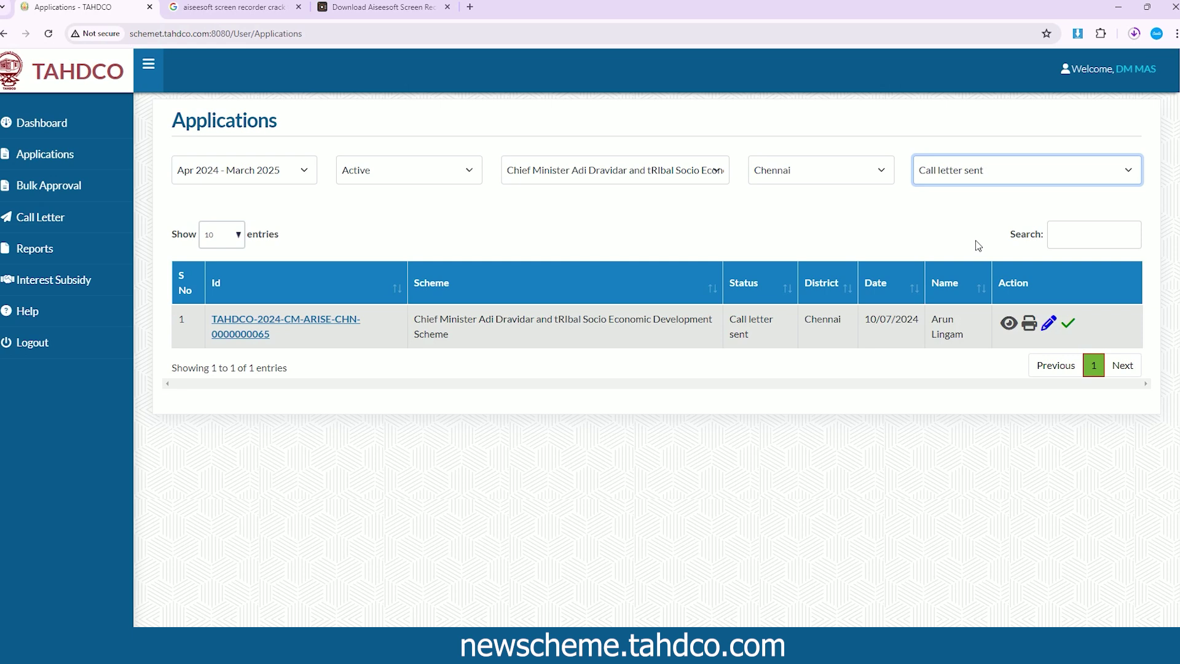
Open the remaining 10/07/2024 application for its next approval
triple_click(759, 323)
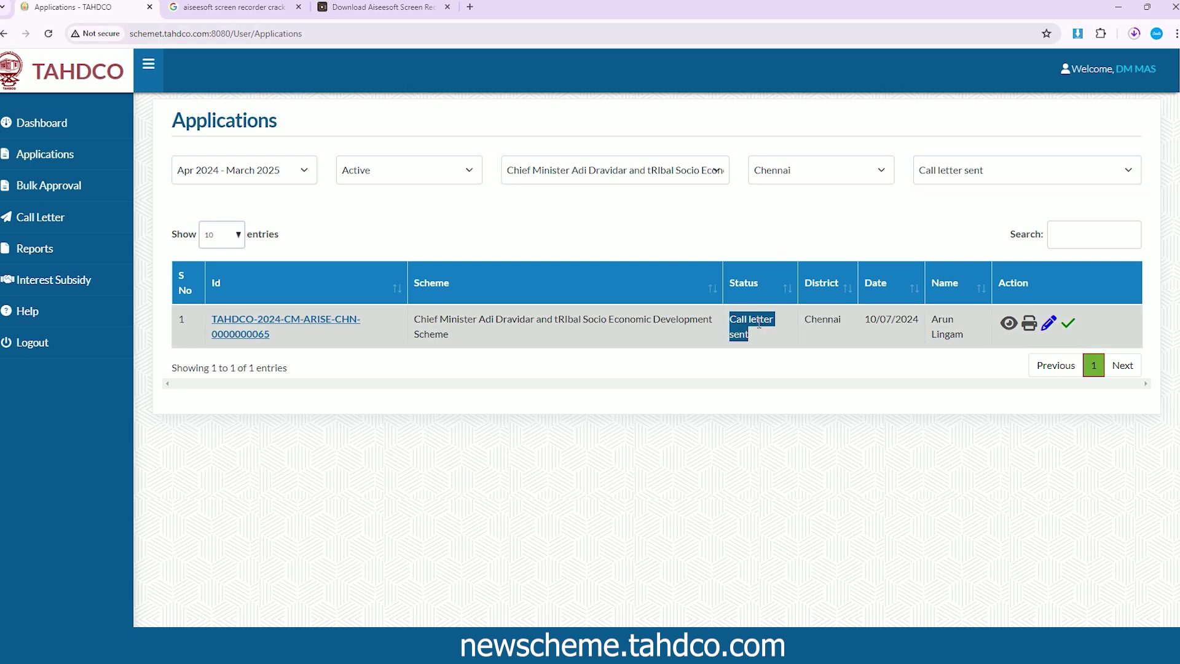
click(1099, 323)
click(1067, 327)
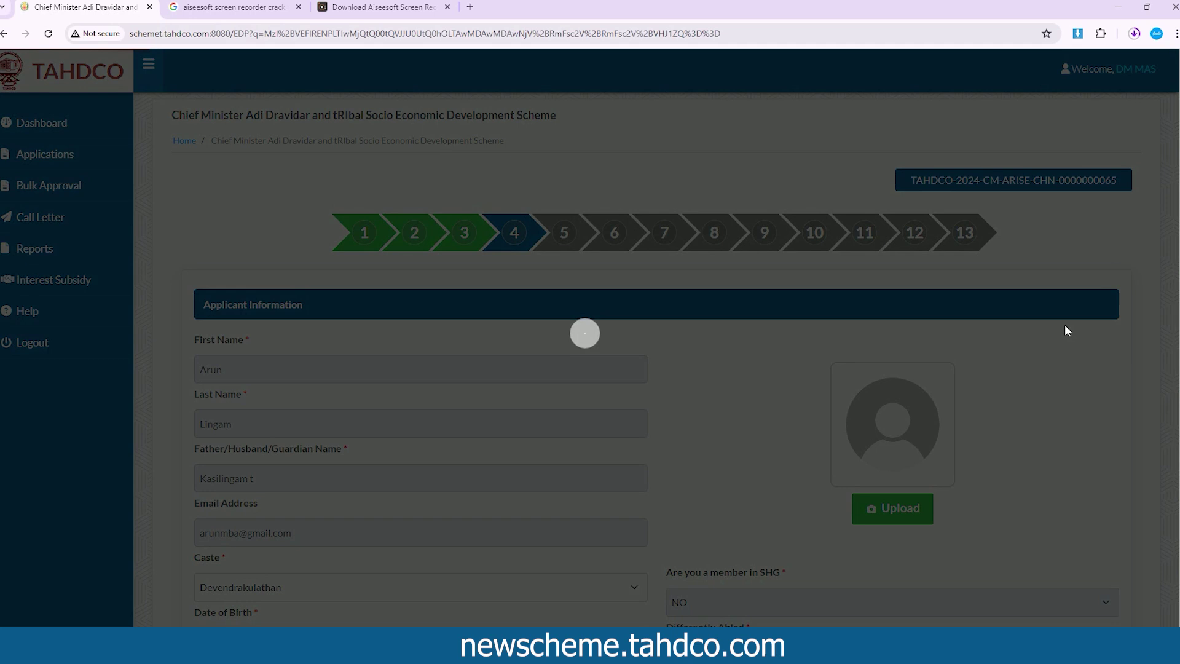
scroll(360, 352, down, 15)
scroll(360, 353, down, 10)
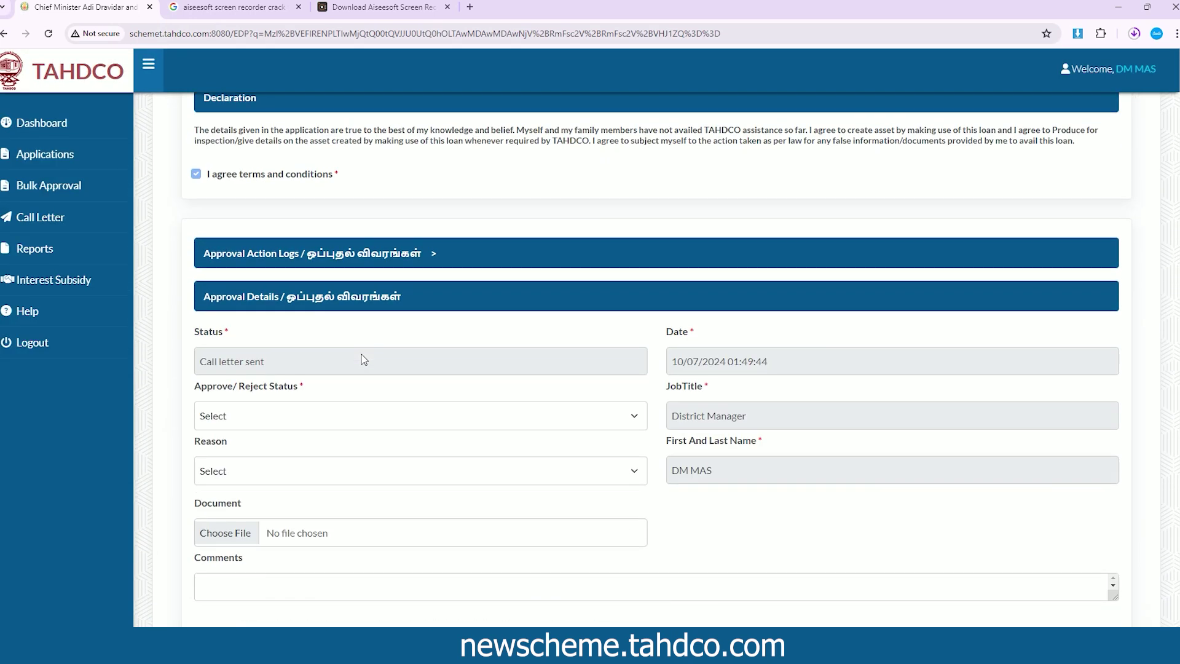
click(411, 192)
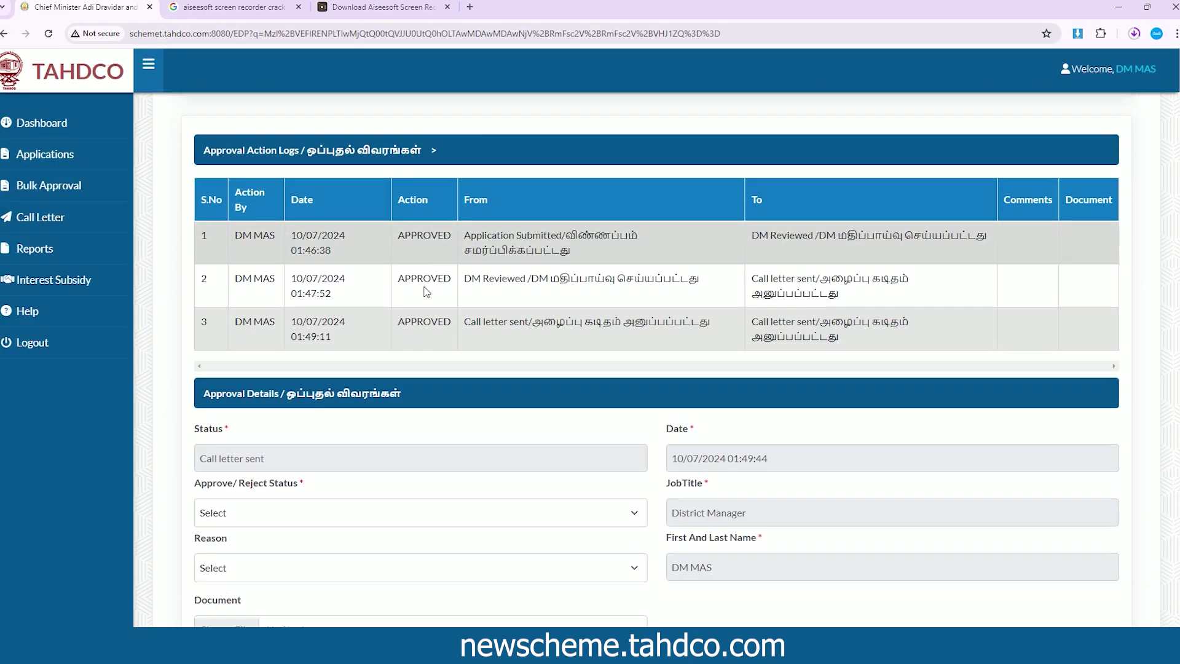
scroll(474, 260, down, 4)
click(473, 260)
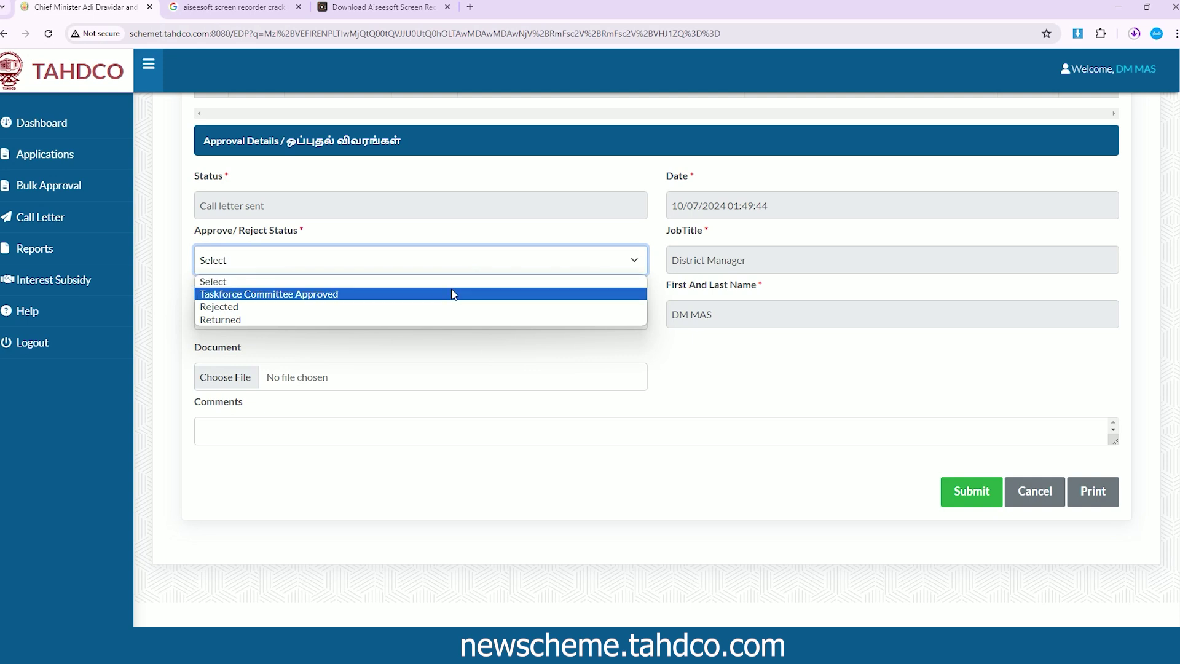
click(453, 295)
click(472, 269)
click(471, 269)
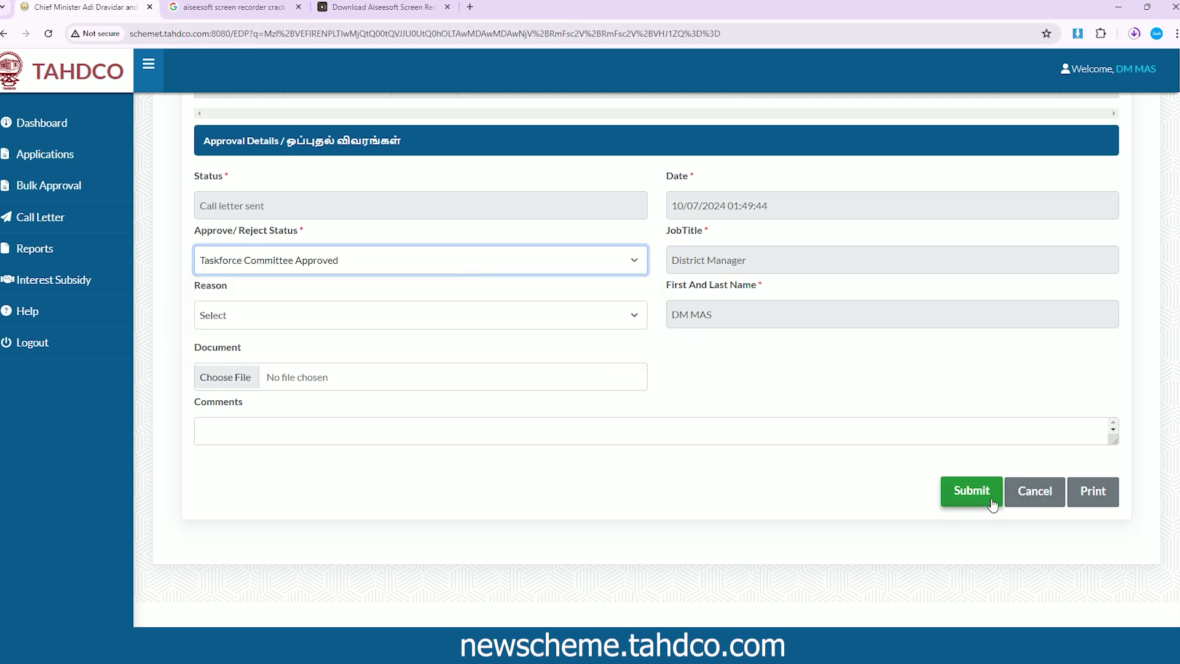
click(970, 491)
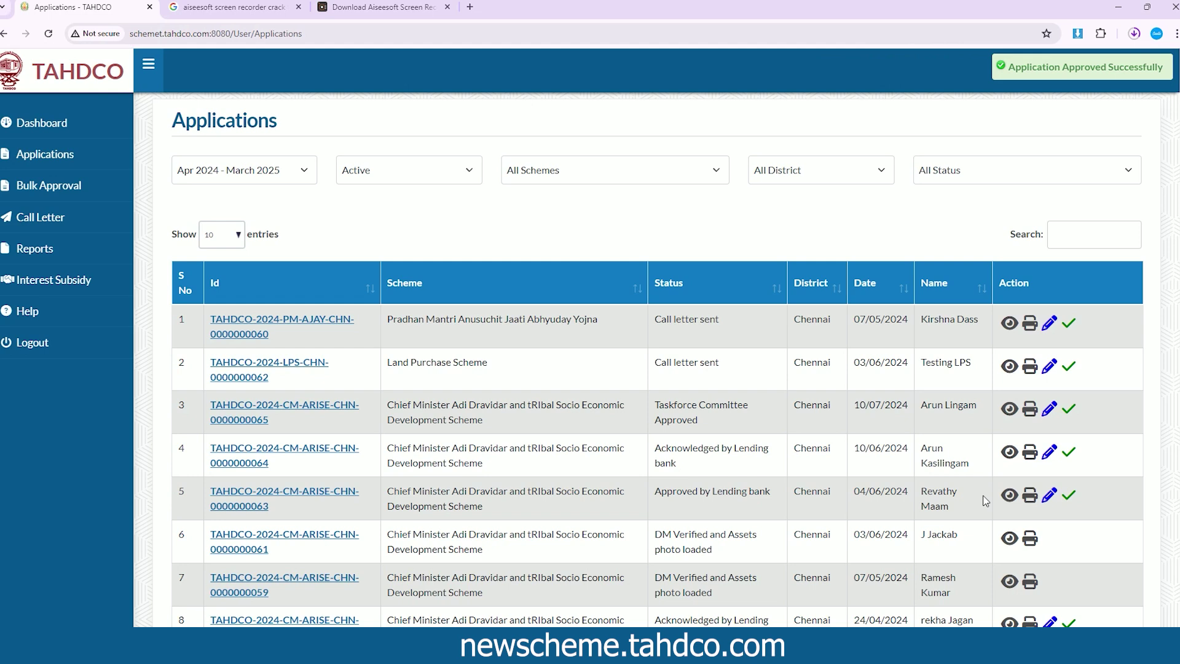
Reload the Applications list and filter it to the Chief Minister scheme
click(25, 152)
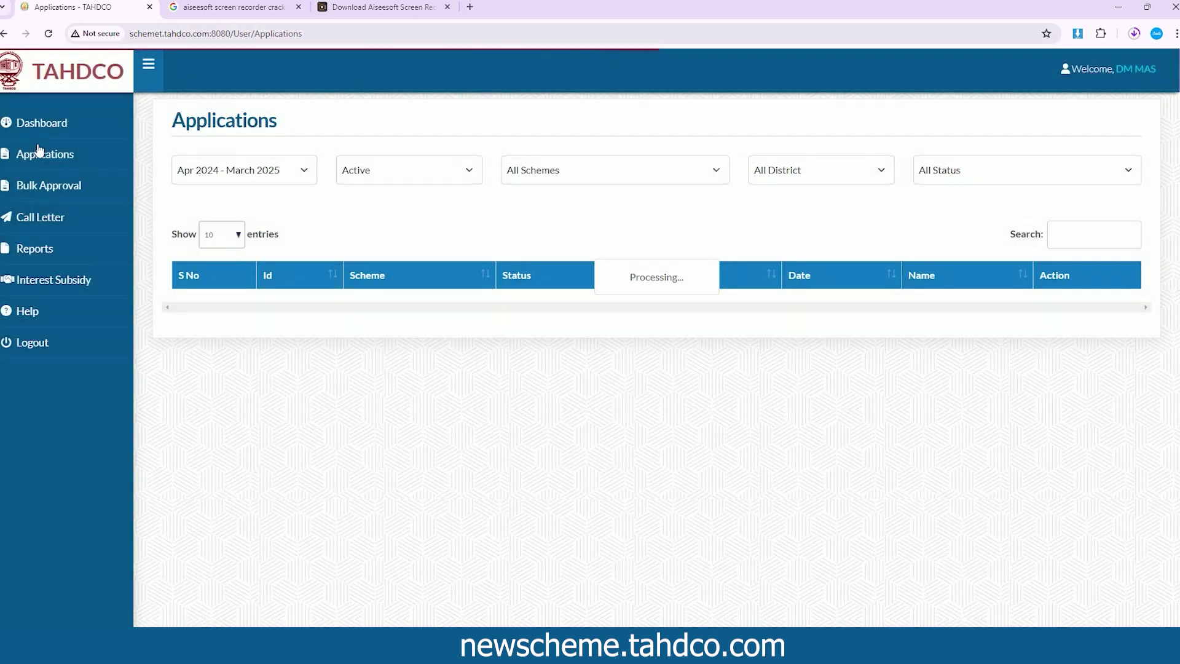
click(242, 169)
click(396, 131)
click(396, 168)
click(397, 168)
click(566, 176)
click(568, 197)
click(799, 171)
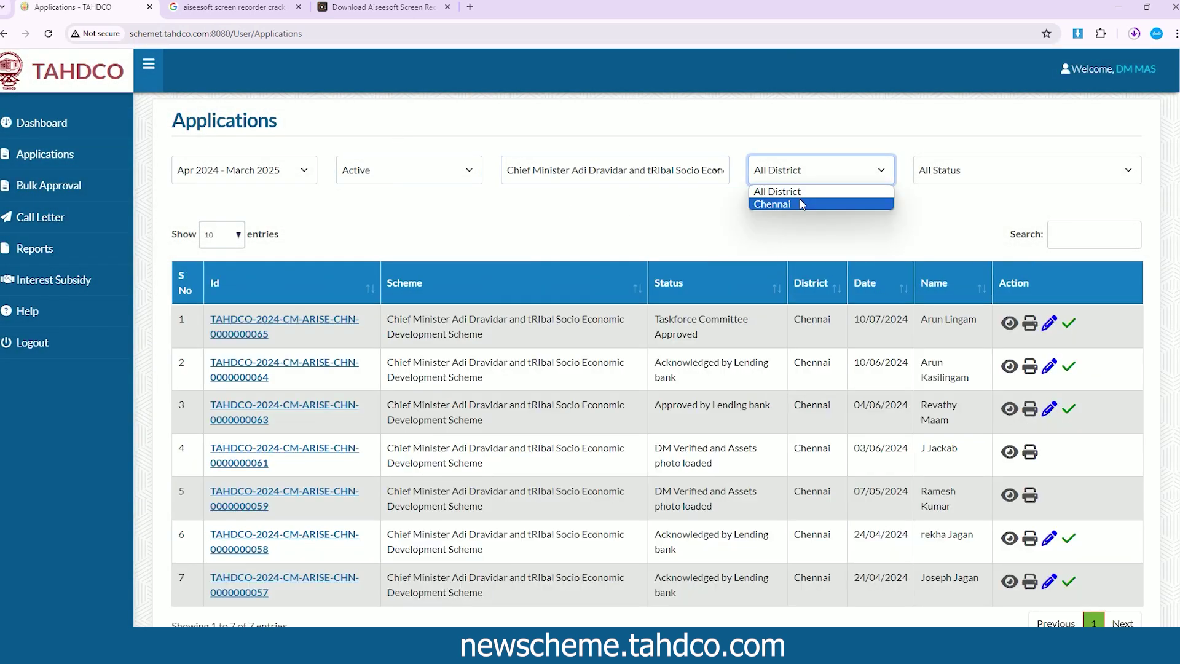
click(801, 204)
click(962, 177)
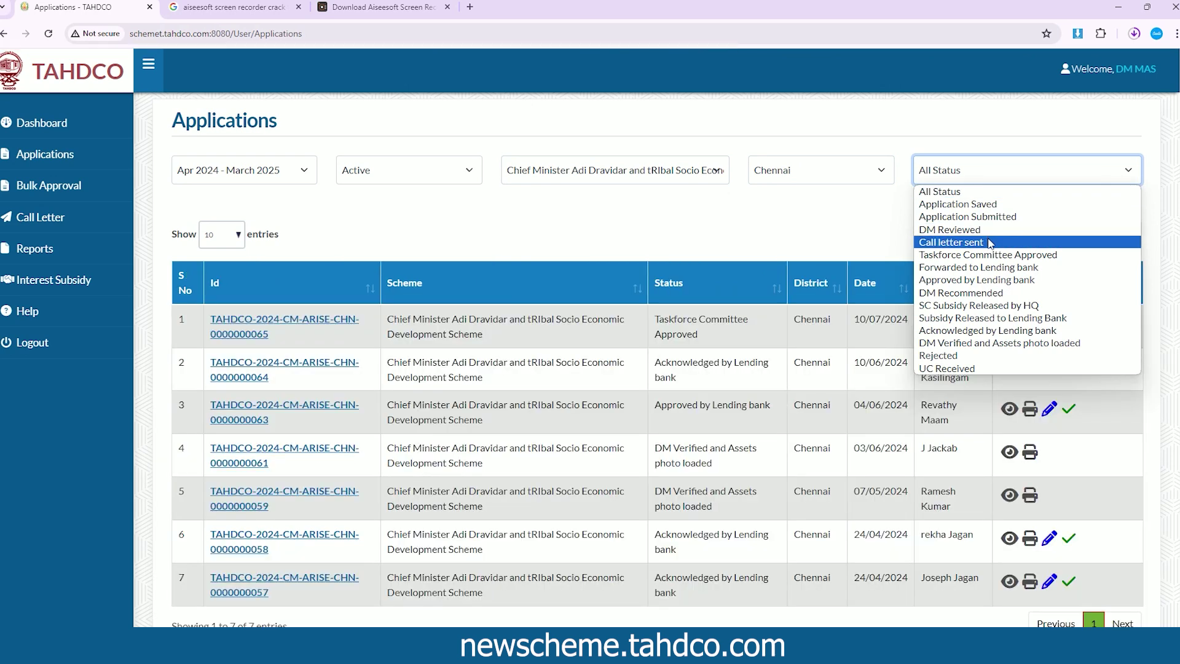
click(994, 255)
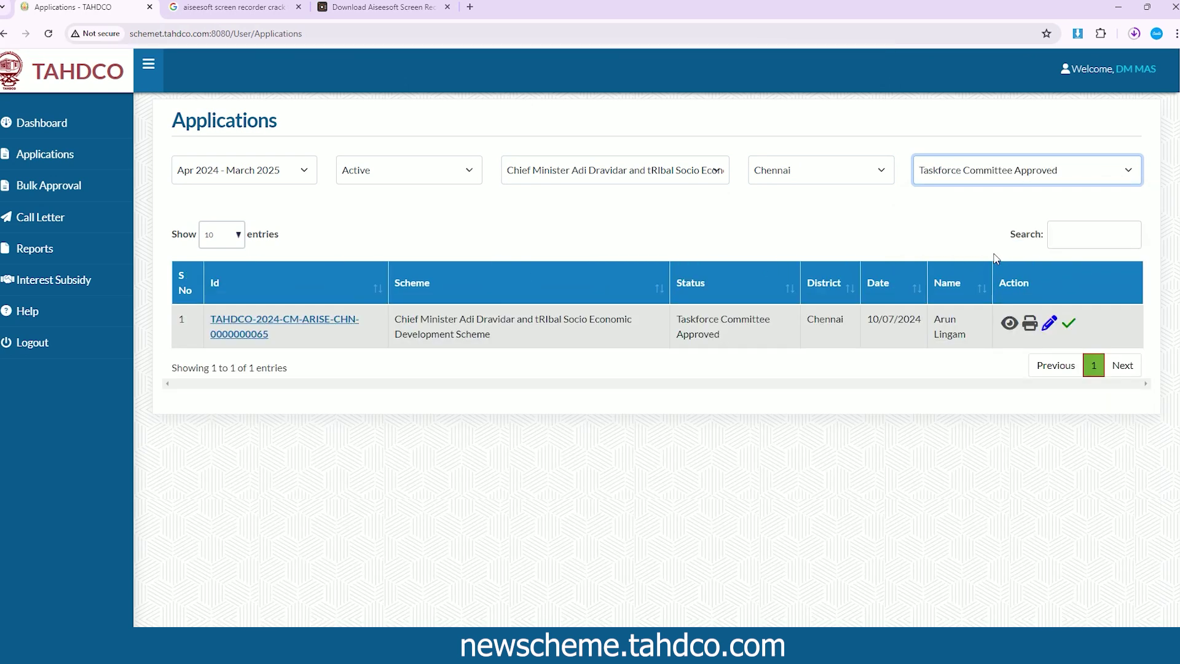
click(1071, 320)
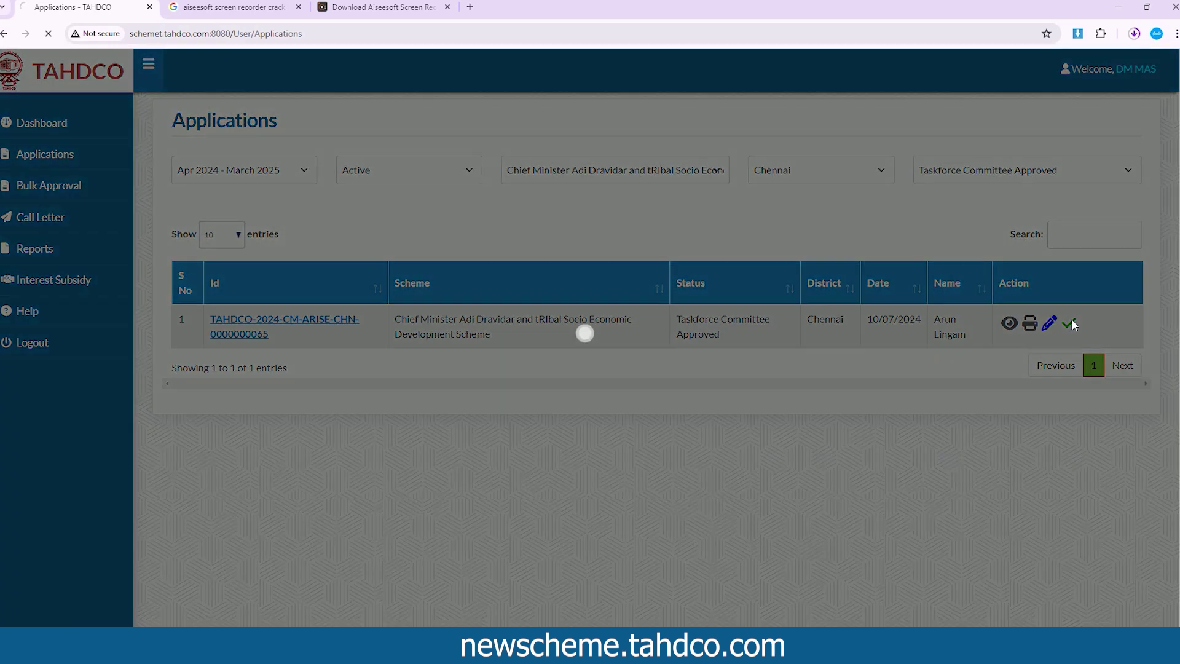
scroll(617, 327, down, 4)
scroll(617, 328, down, 15)
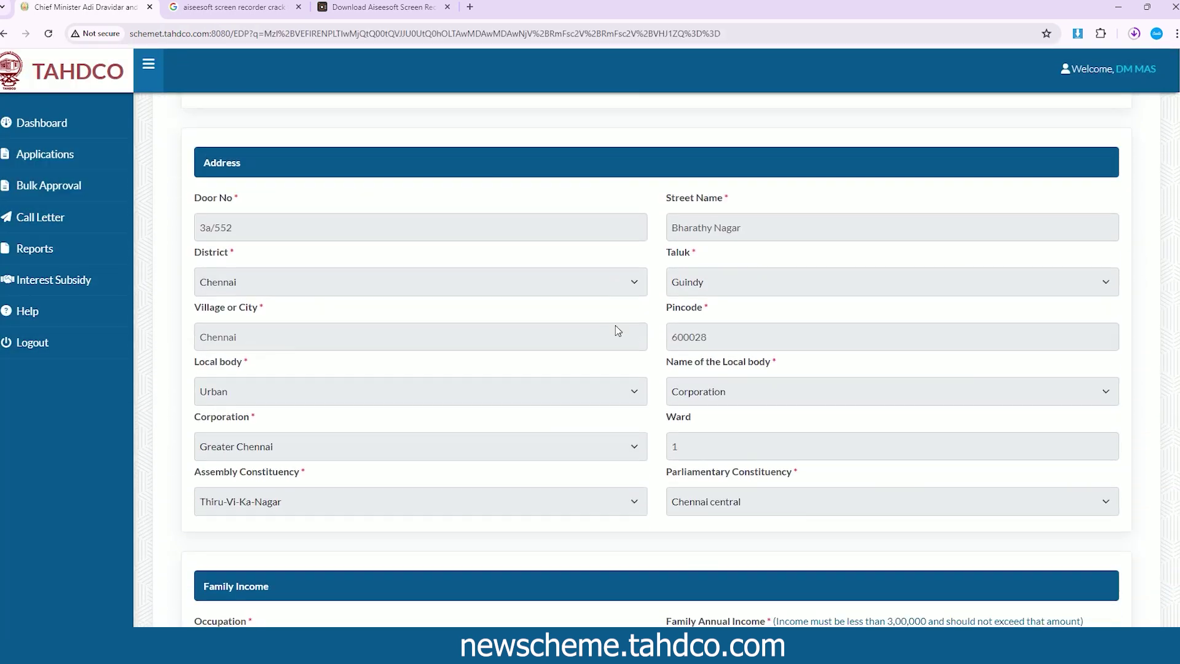
scroll(621, 331, down, 20)
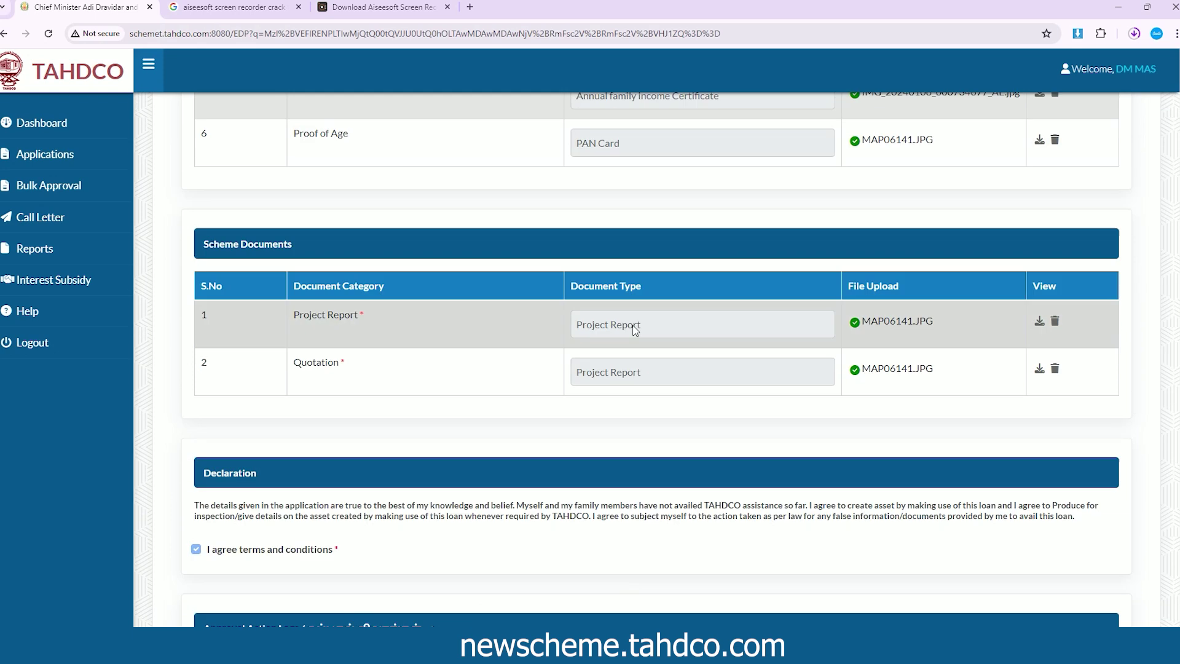
scroll(637, 331, down, 2)
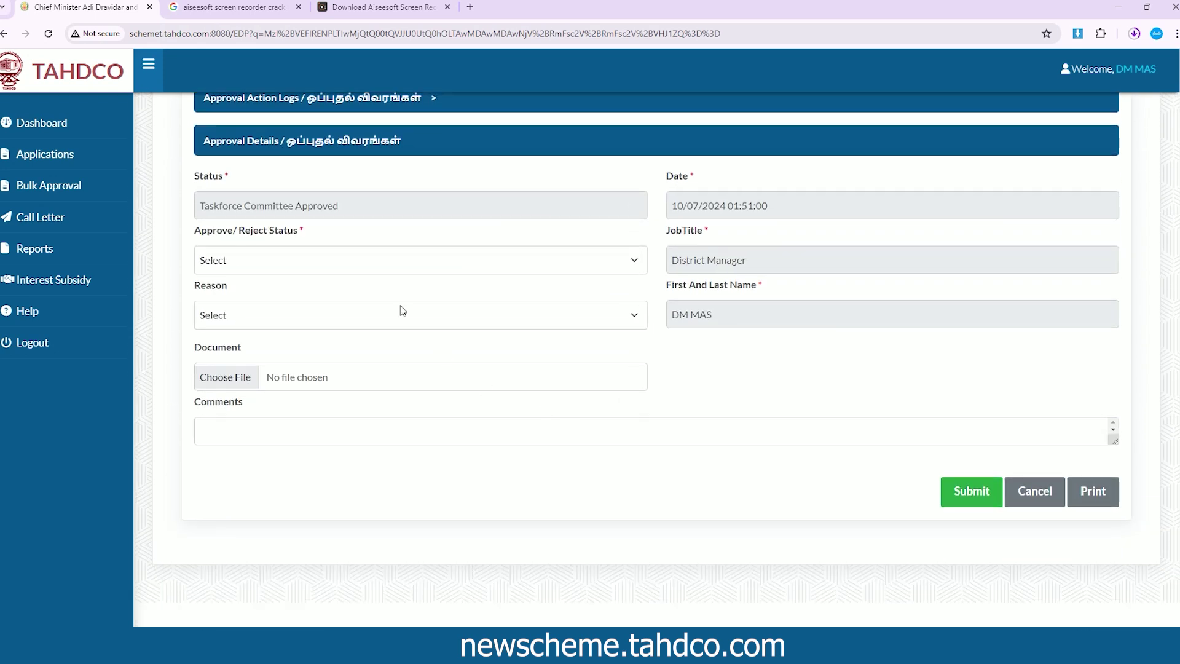
click(367, 263)
click(351, 294)
click(931, 440)
click(972, 491)
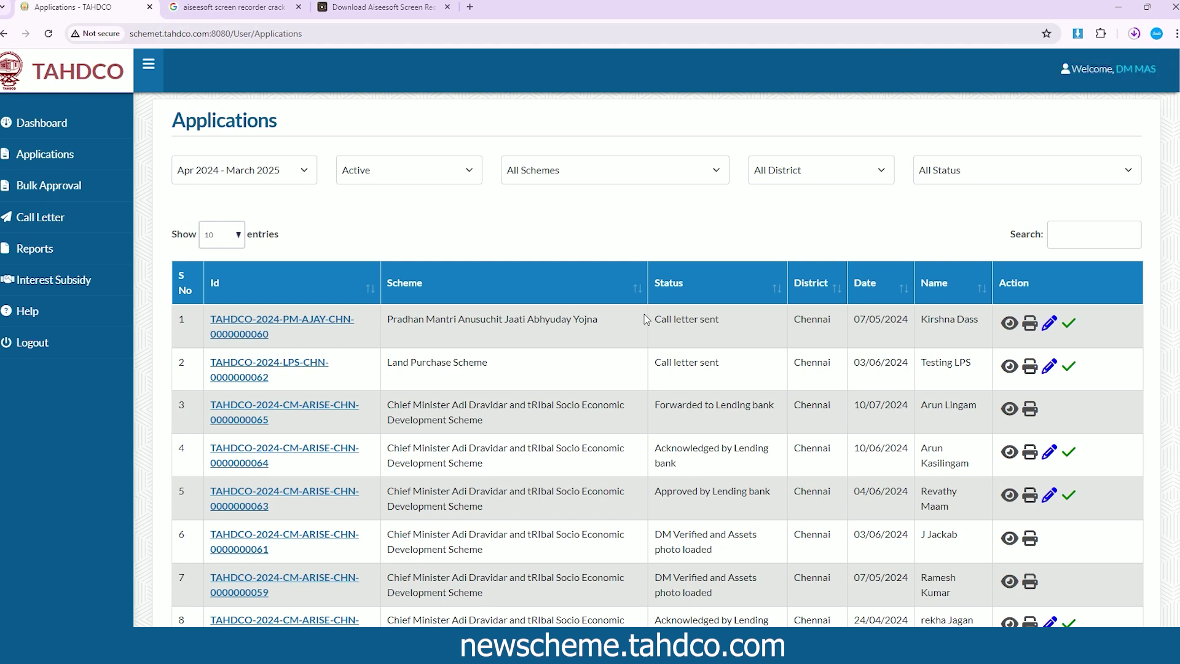
Filter Applications to active, Chief Minister scheme, Chennai and Forwarded to Lending bank status
click(387, 175)
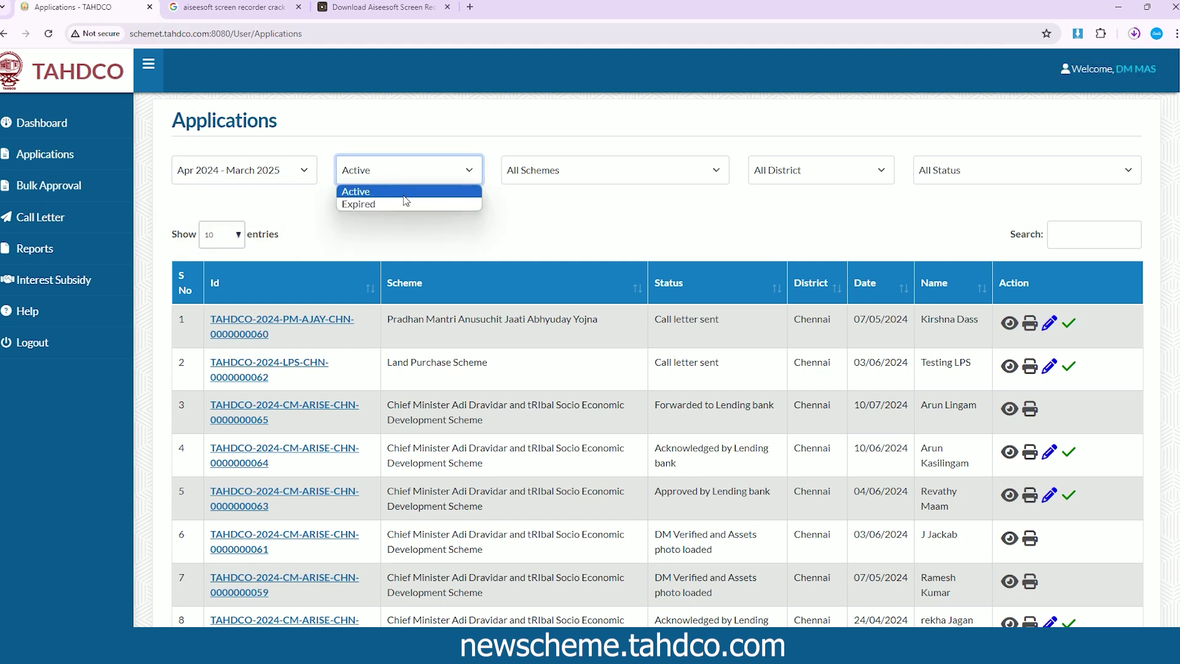
click(404, 191)
click(558, 178)
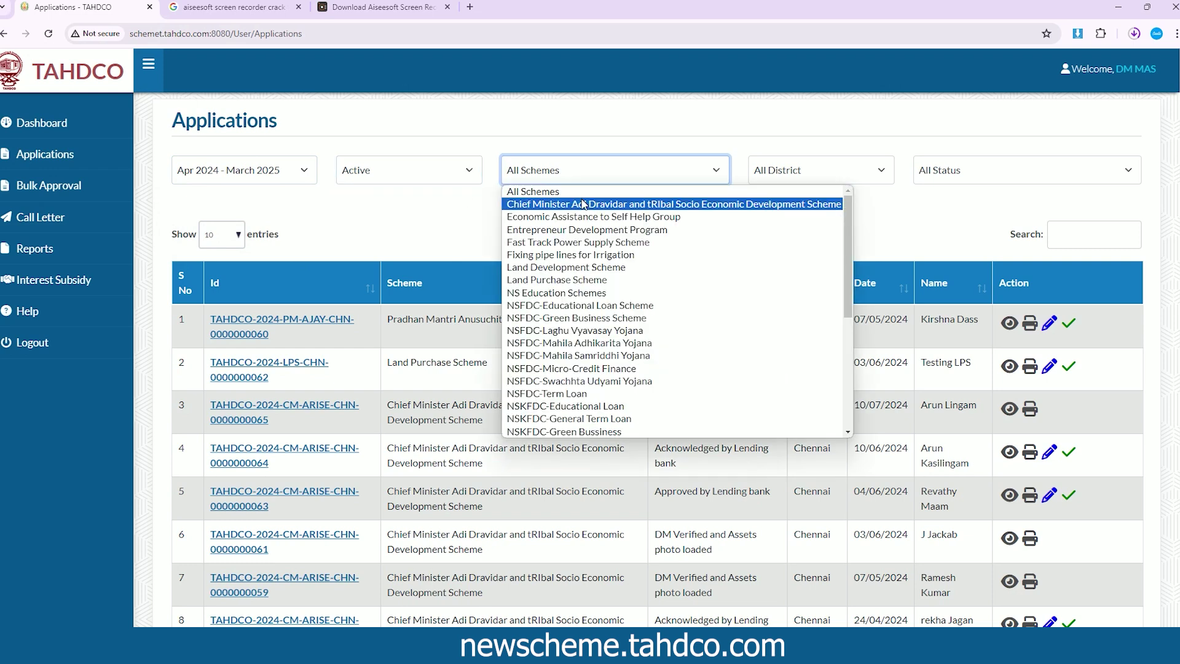
click(584, 204)
click(776, 179)
click(848, 203)
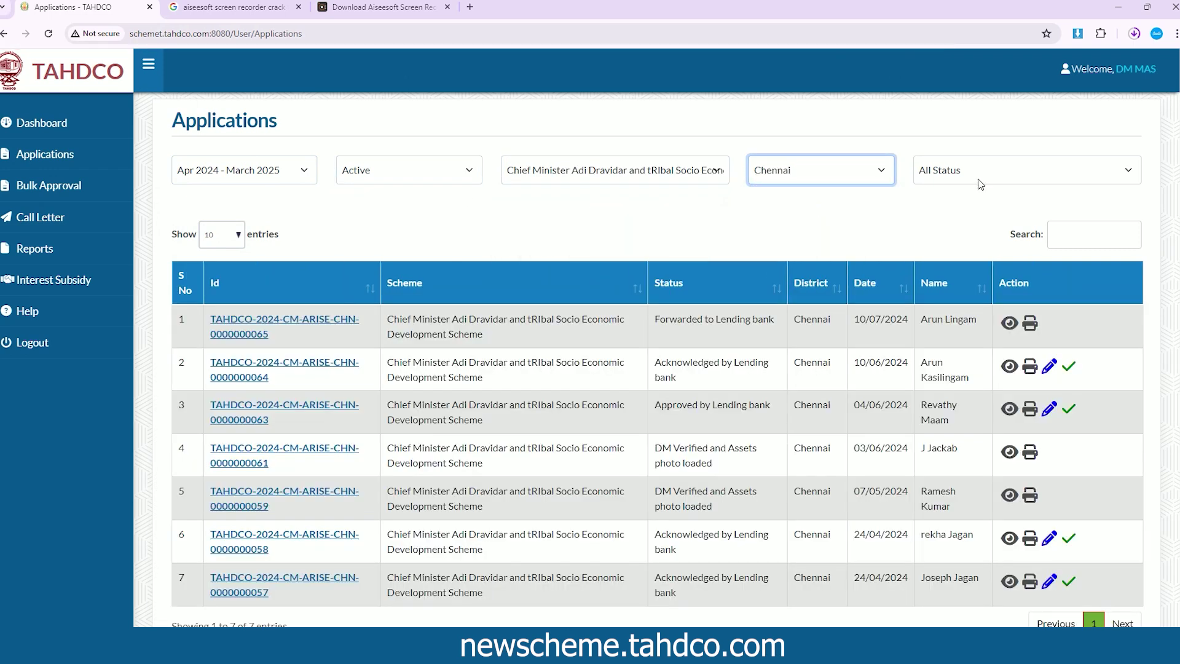
click(980, 183)
click(1012, 263)
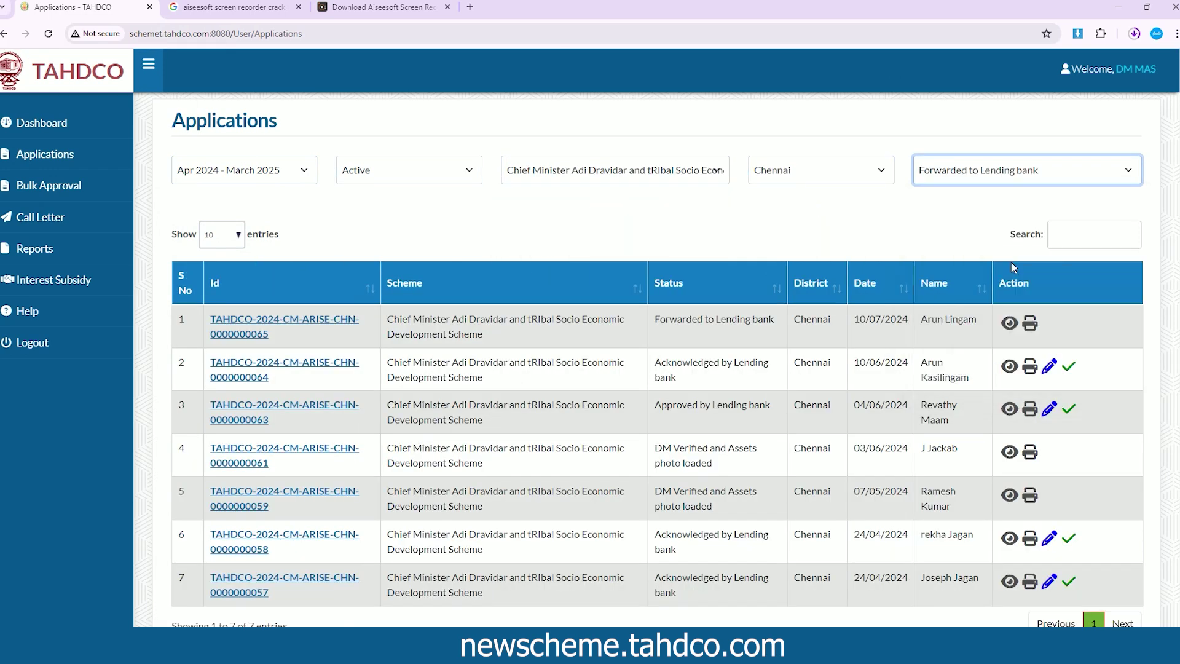